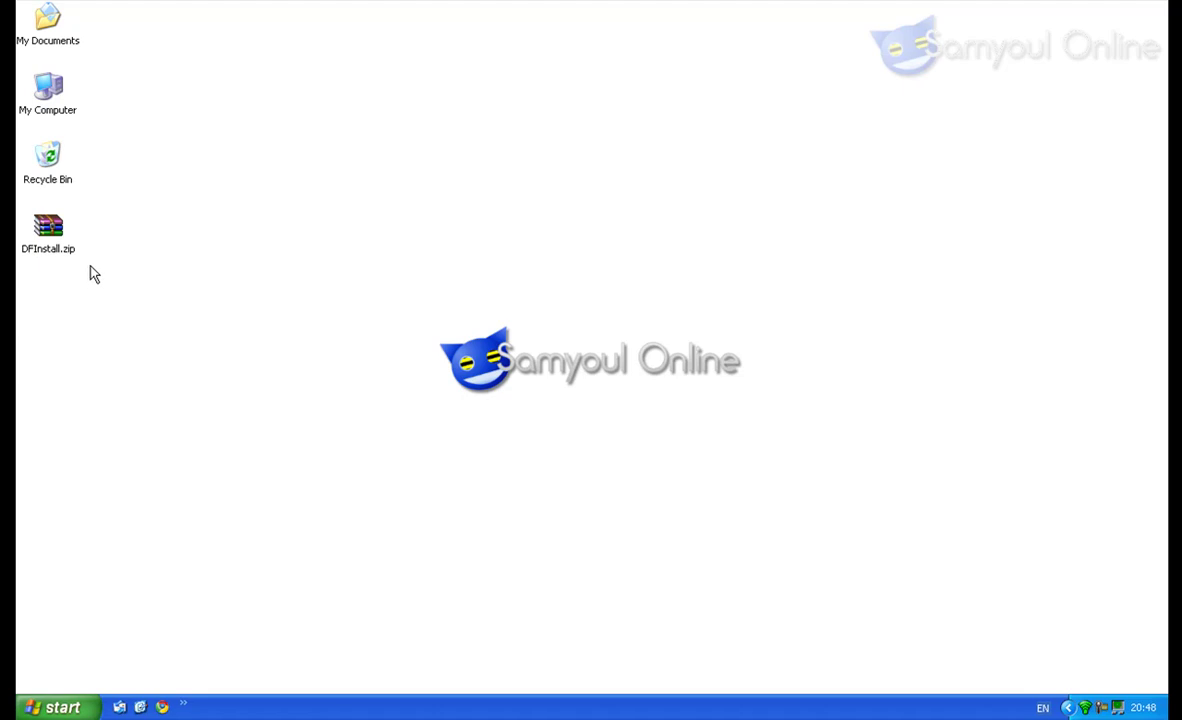
Open C:\games, showing settlers and Dune2, in a restored-down Explorer window
double_click(60, 100)
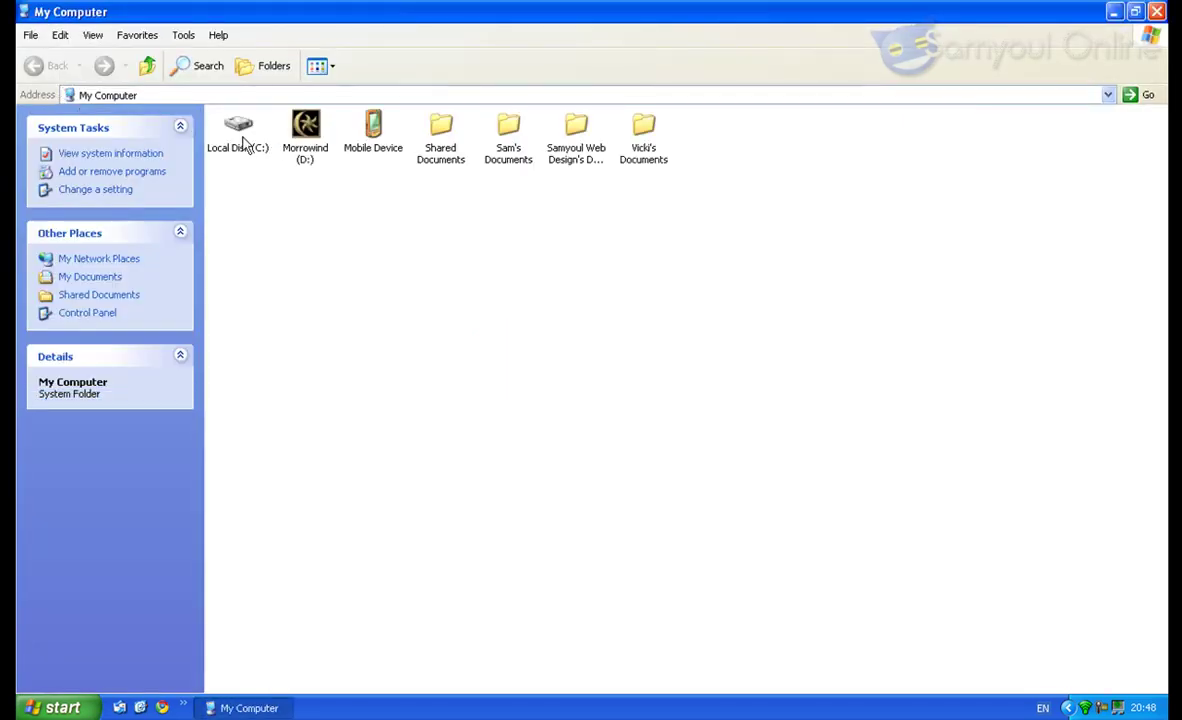
double_click(240, 135)
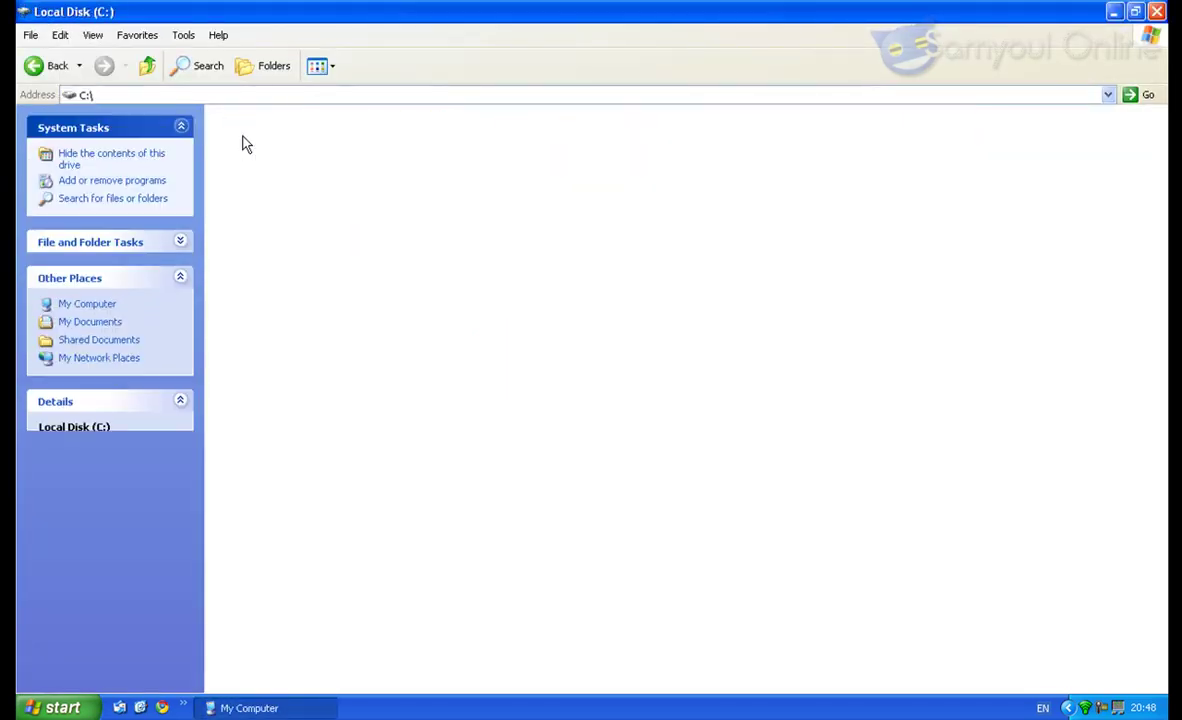
click(1136, 12)
double_click(750, 478)
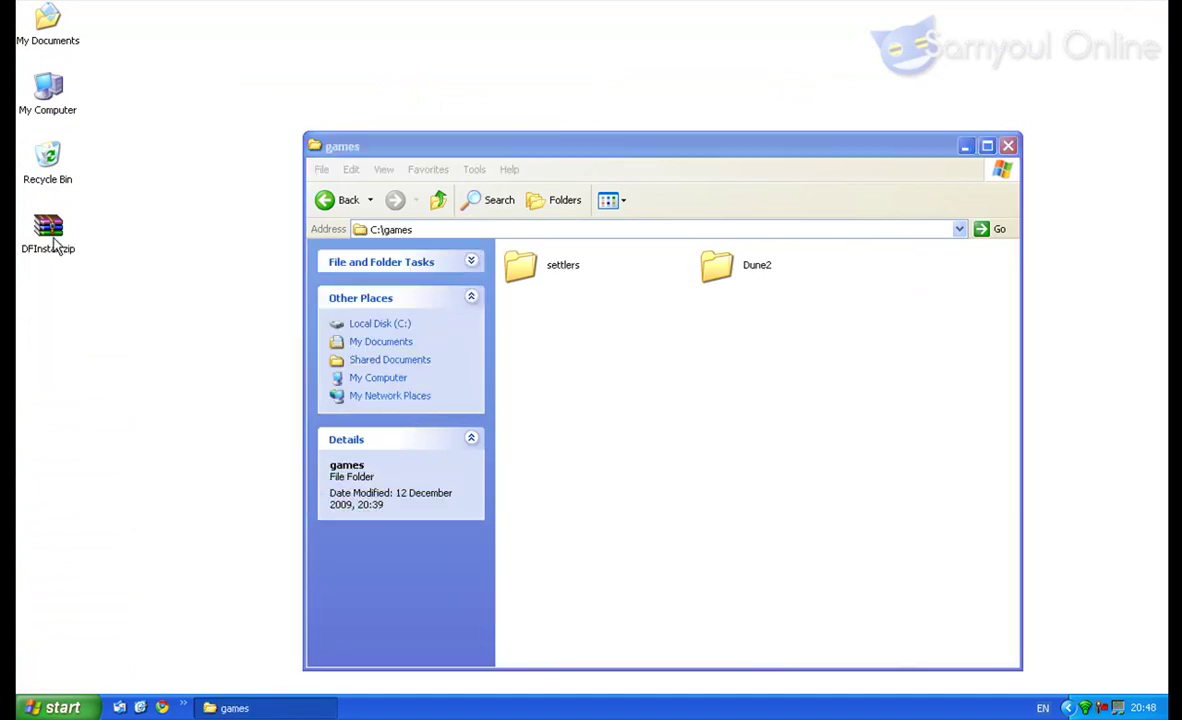
Extract DFInstall.zip with WinRAR to the Desktop\DFInstall folder
right_click(53, 238)
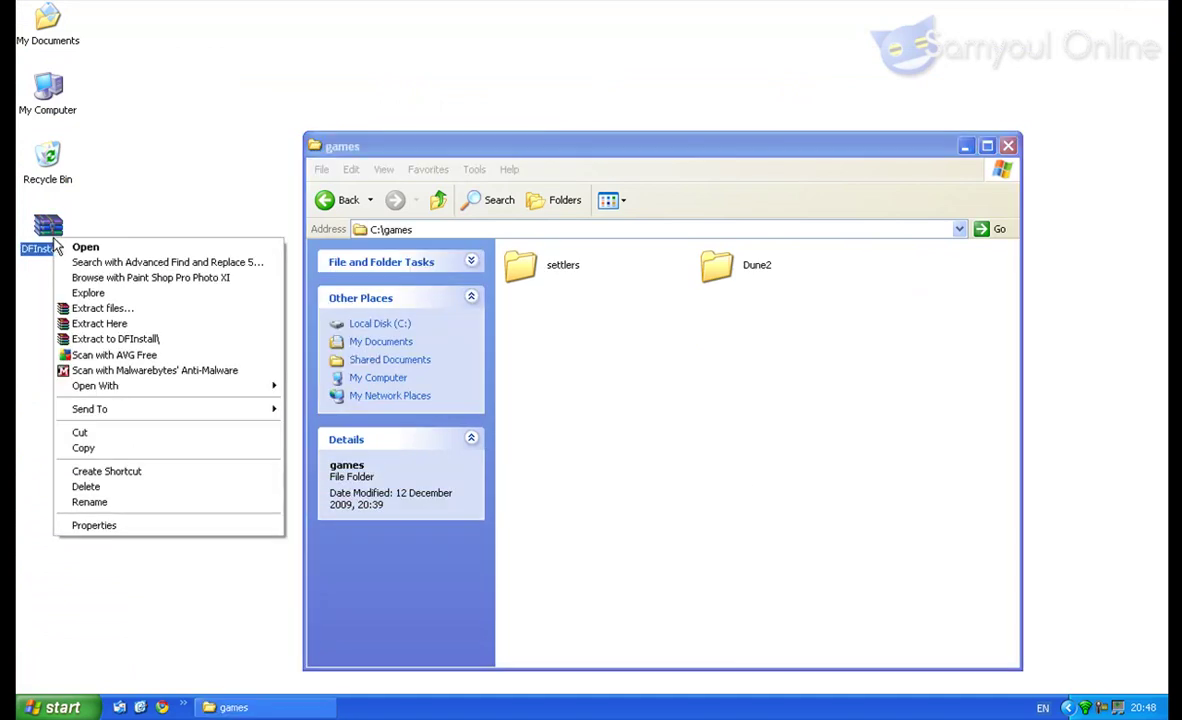
click(130, 321)
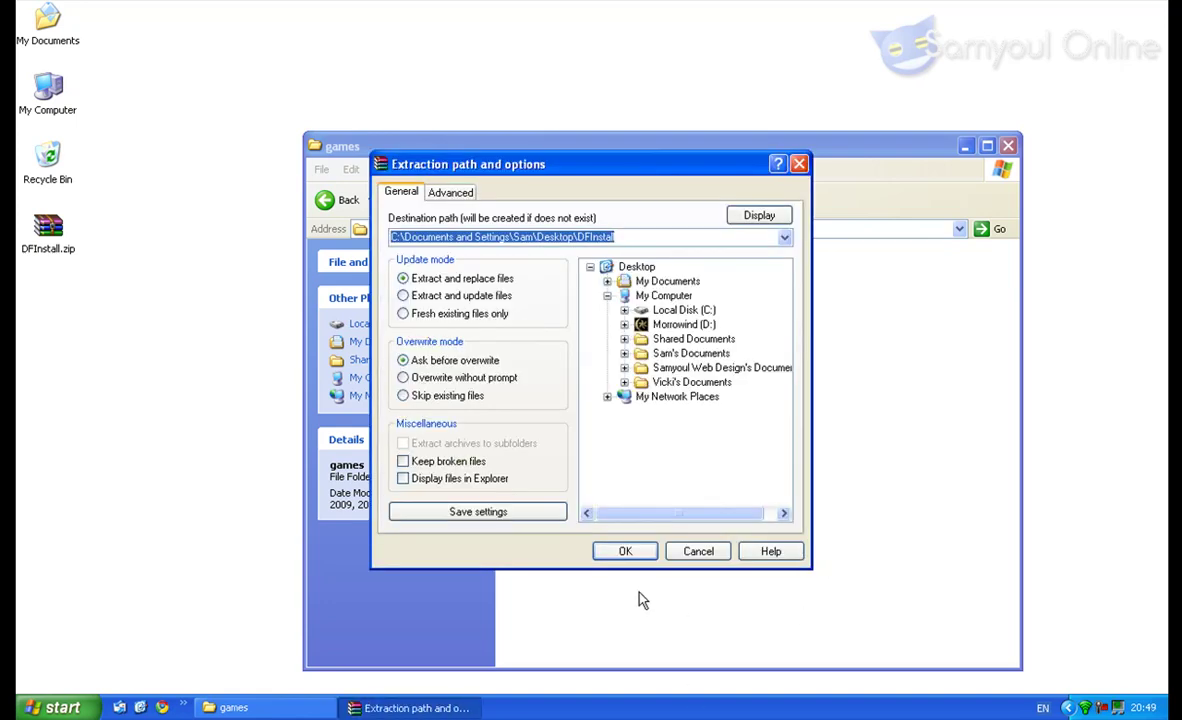
click(626, 551)
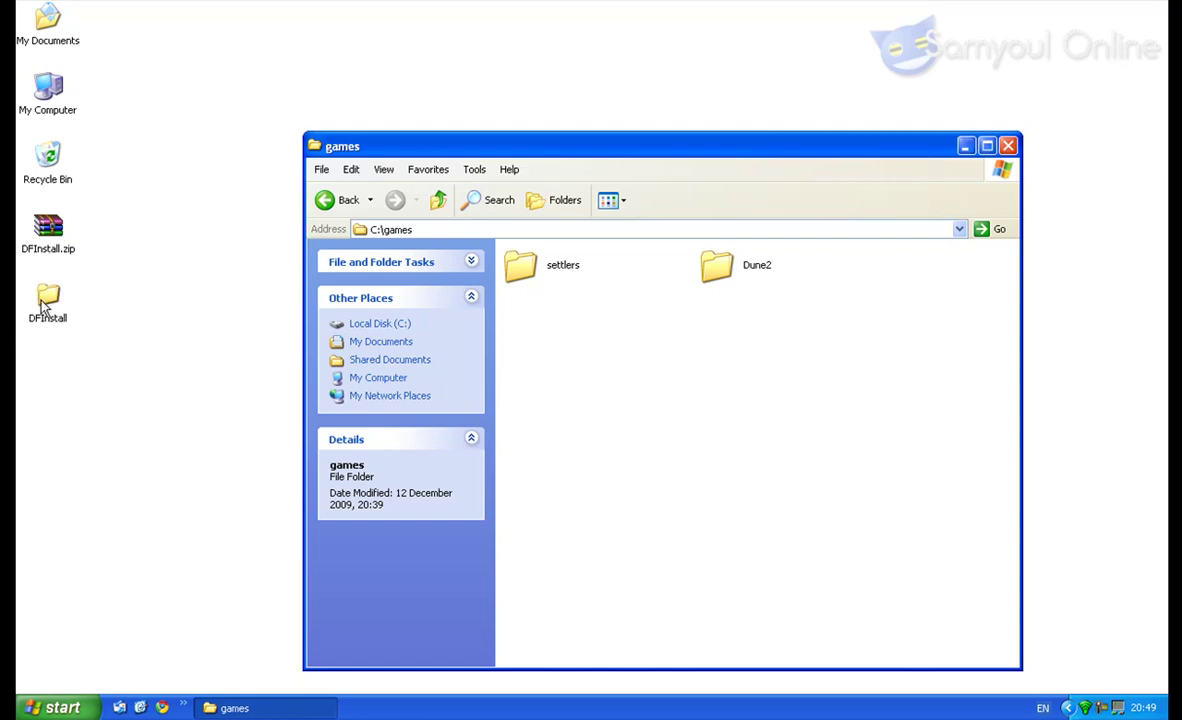
Move DFInstall into C:\games, rename it df, and open it to reveal DAGGER and DFCD
mouse_move(43, 308)
mouse_down()
mouse_move(580, 298)
mouse_move(880, 330)
mouse_up()
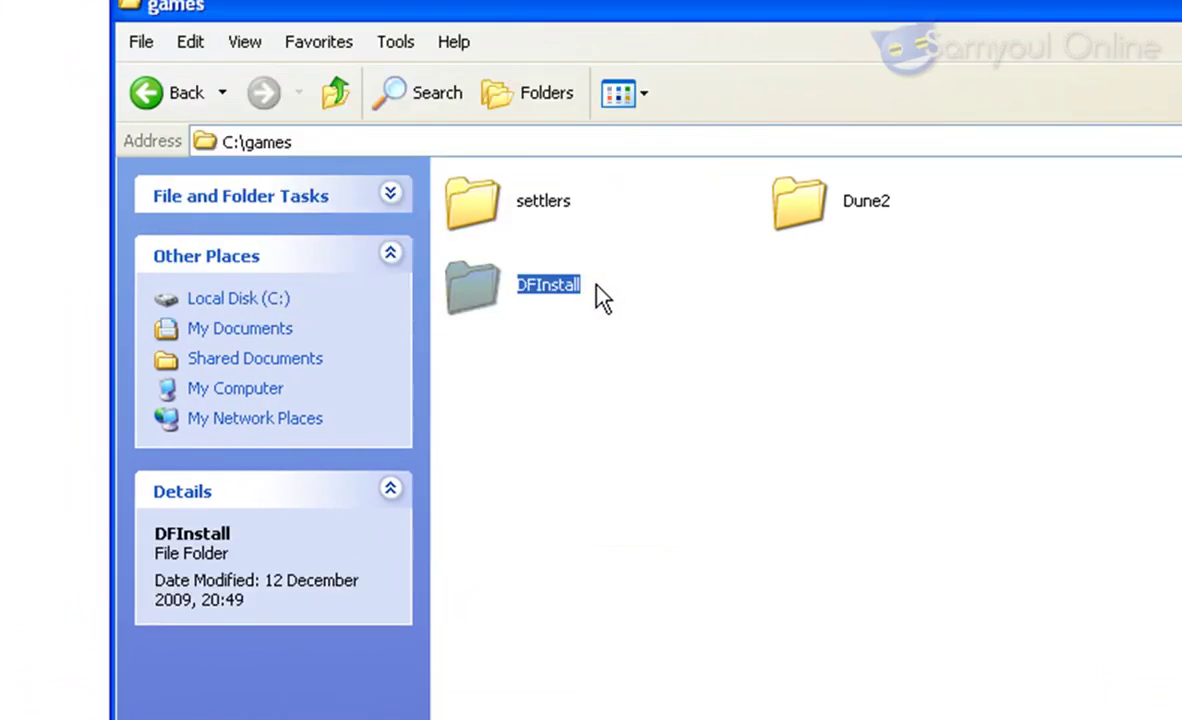
right_click(529, 284)
key(m)
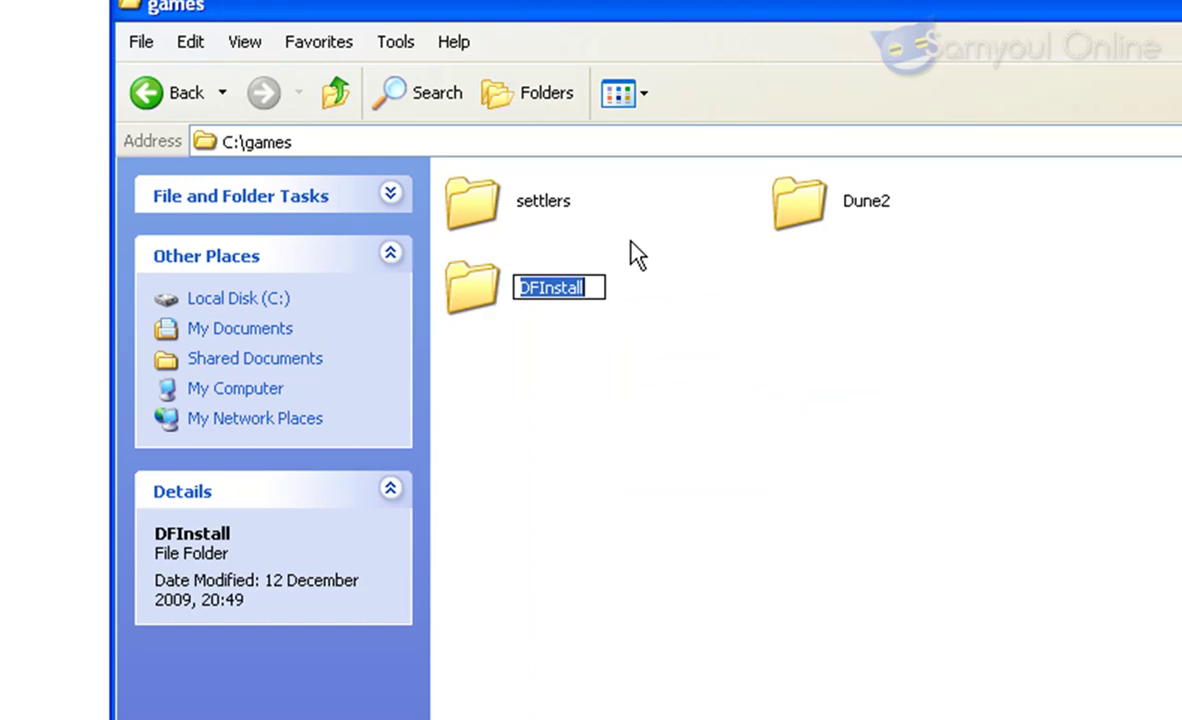
text(df)
click(655, 325)
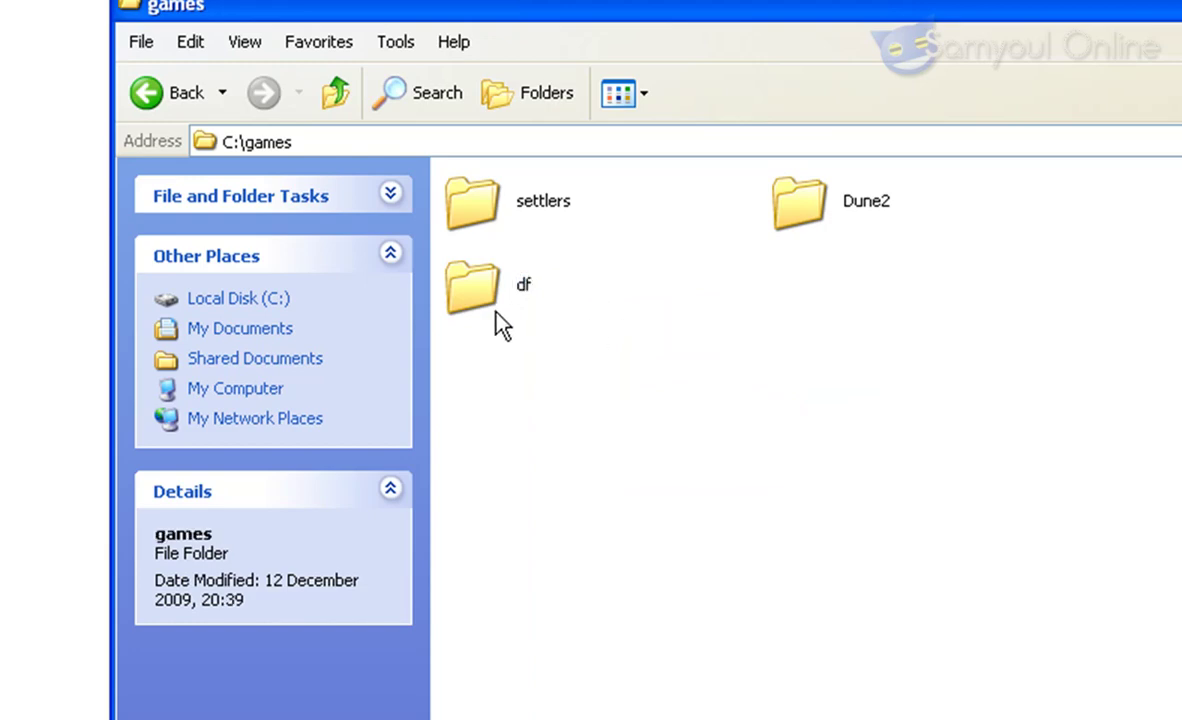
double_click(485, 300)
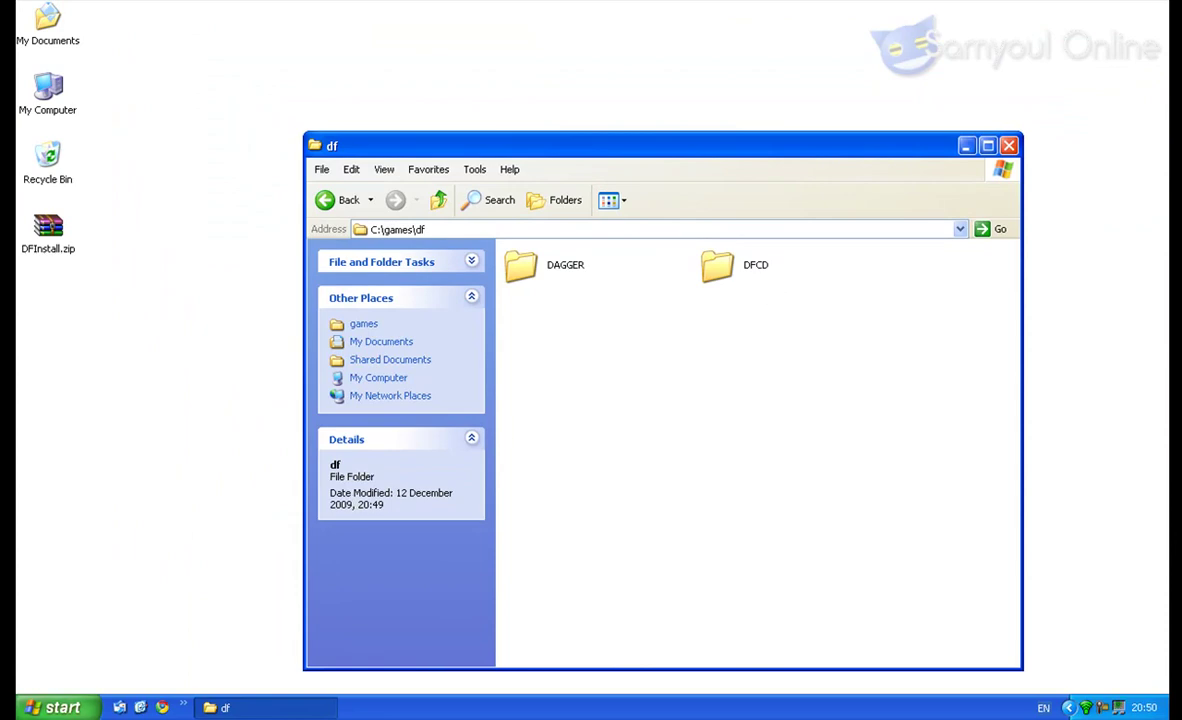
click(55, 707)
Launch DOSBox and run 'mount c c:\games\df -freesize 1000'
click(97, 473)
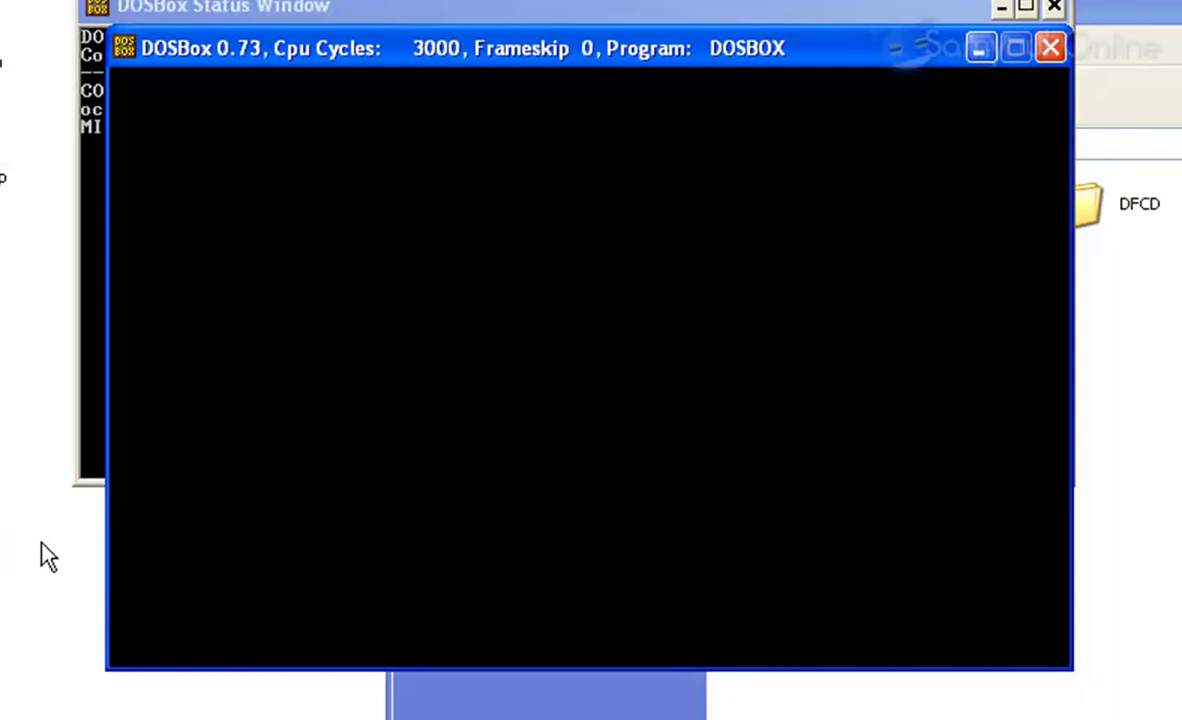
text(mount c c:\games)
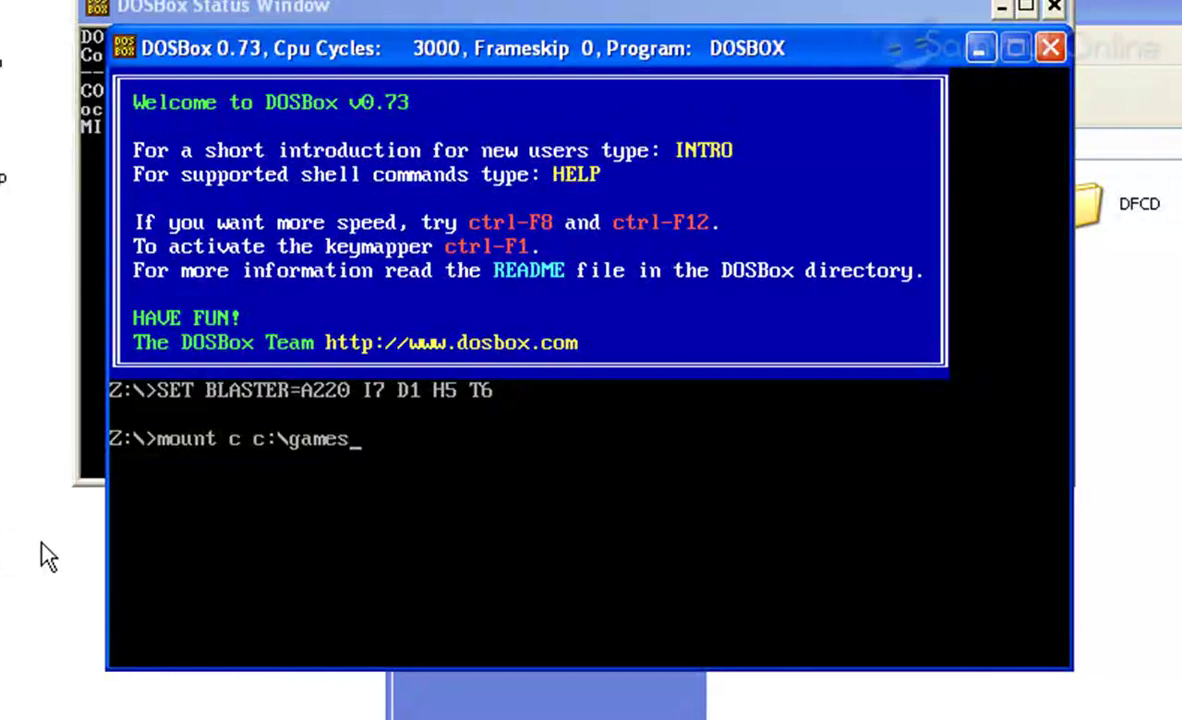
text(\df)
text( -)
text(fr)
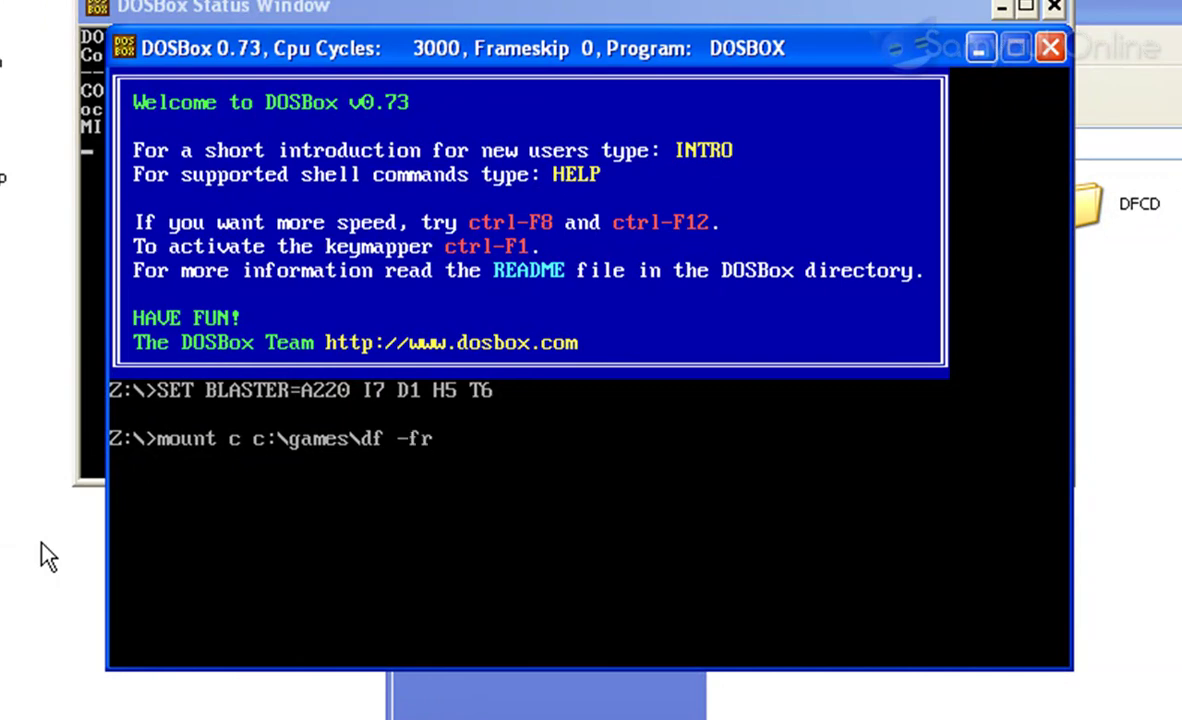
text(eesize)
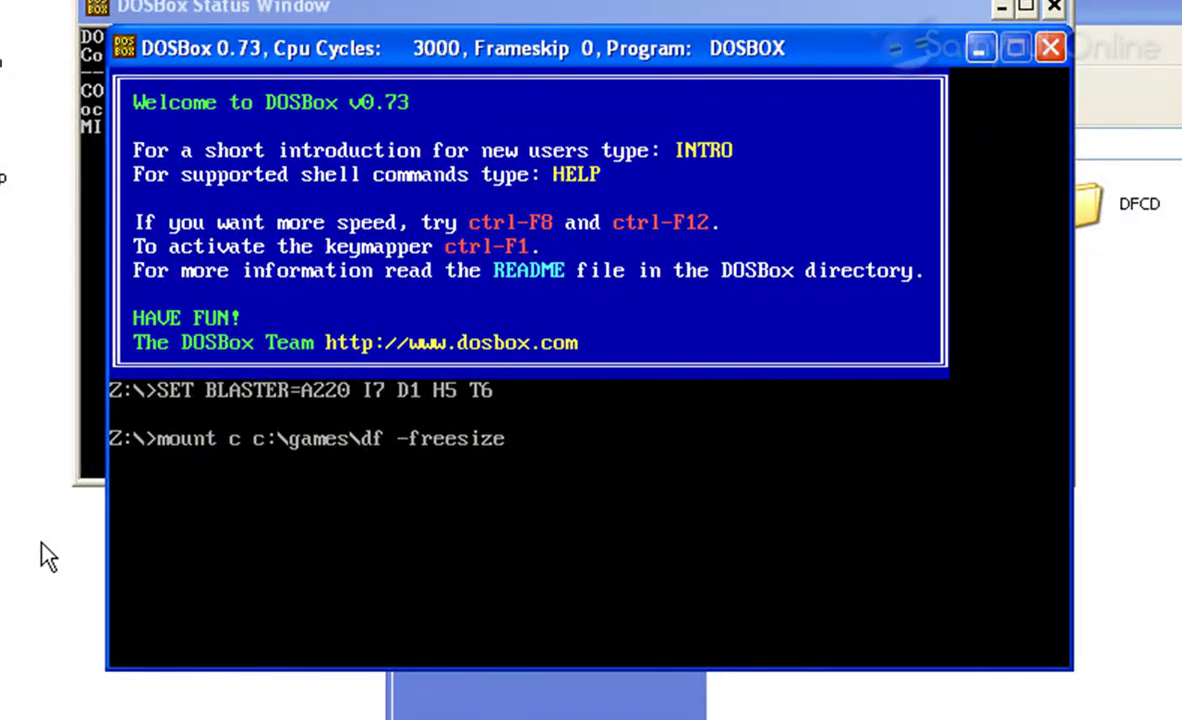
text( 1000)
key(Return)
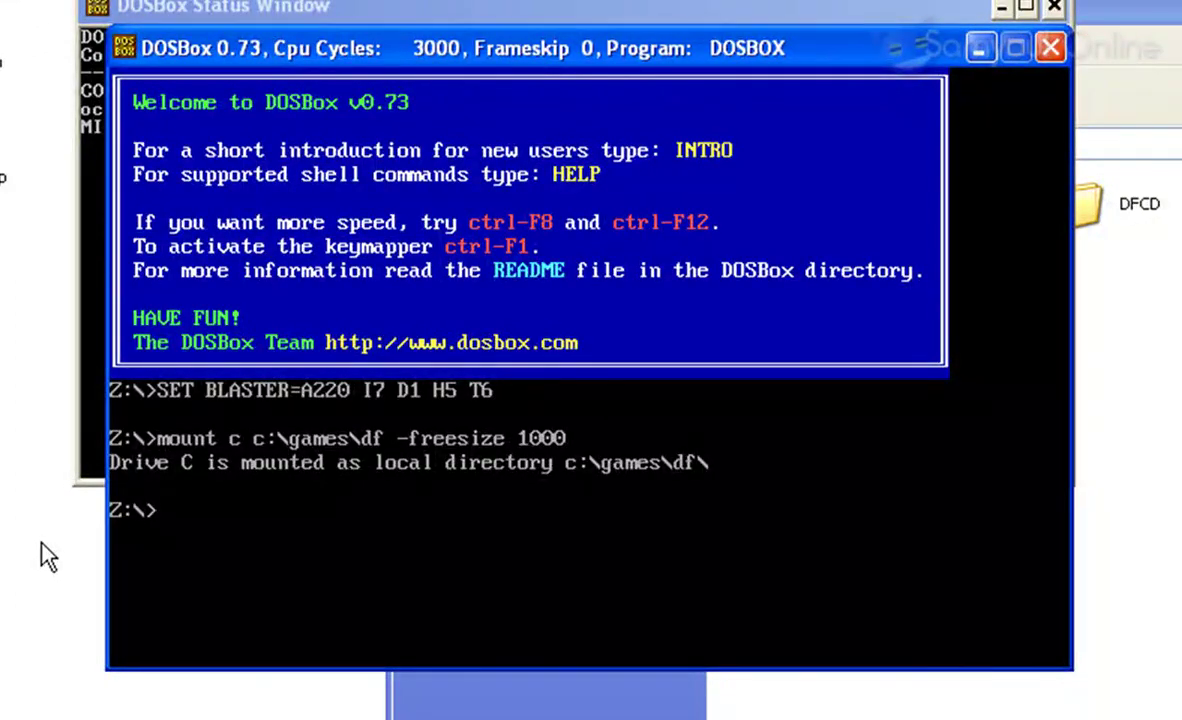
Try mounting c:\games\df\DFCD as drive D with '-t CDROM -label Daggerfall', which fails with 'Illegal type CDROM'
text(mount)
text( d)
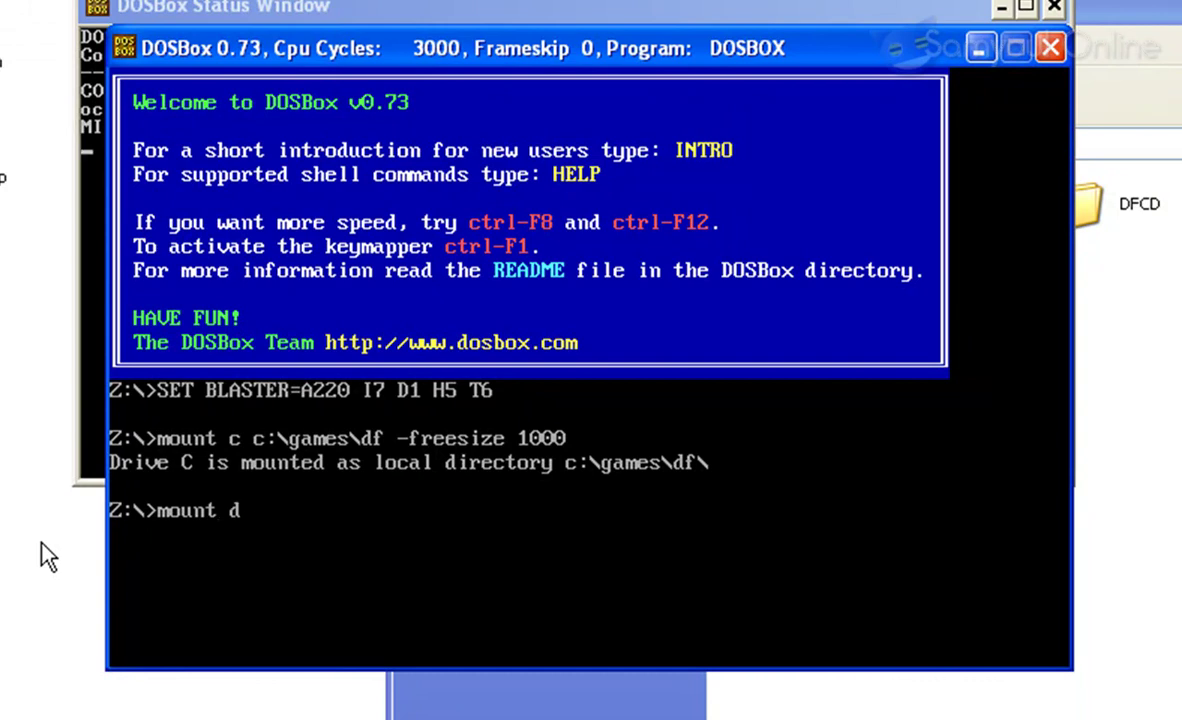
text( c:\)
text(games)
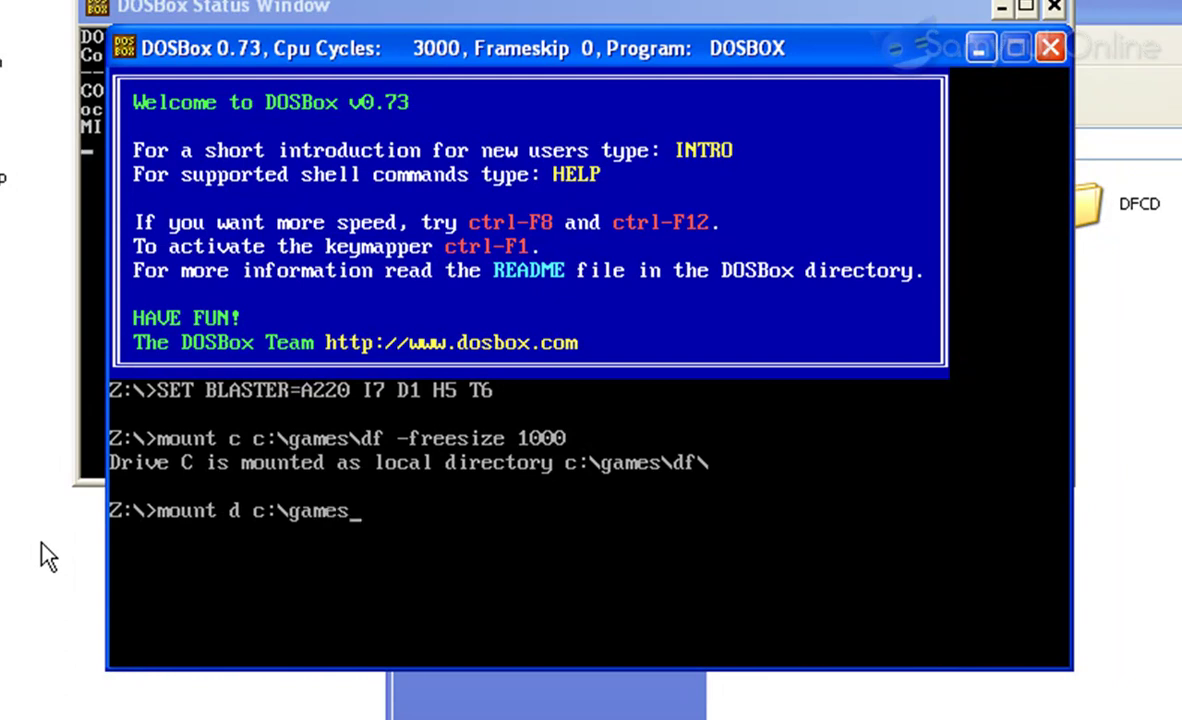
text(\df)
text(\DFCD)
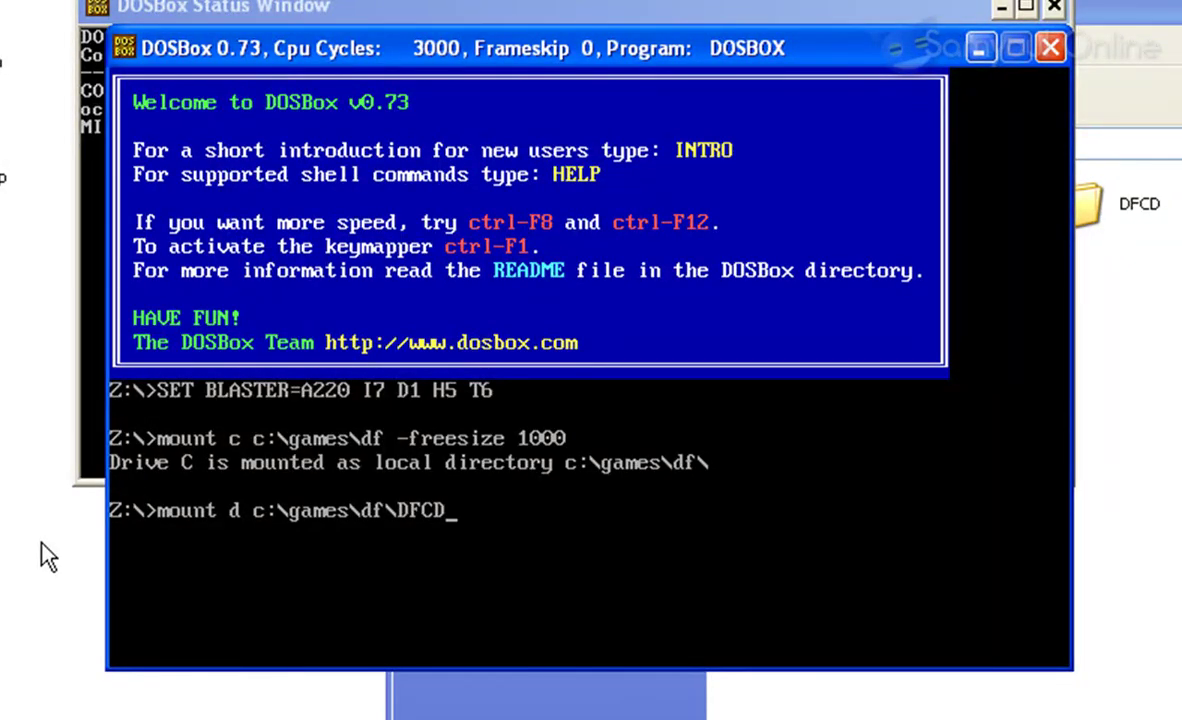
text( -t)
text( CDROM)
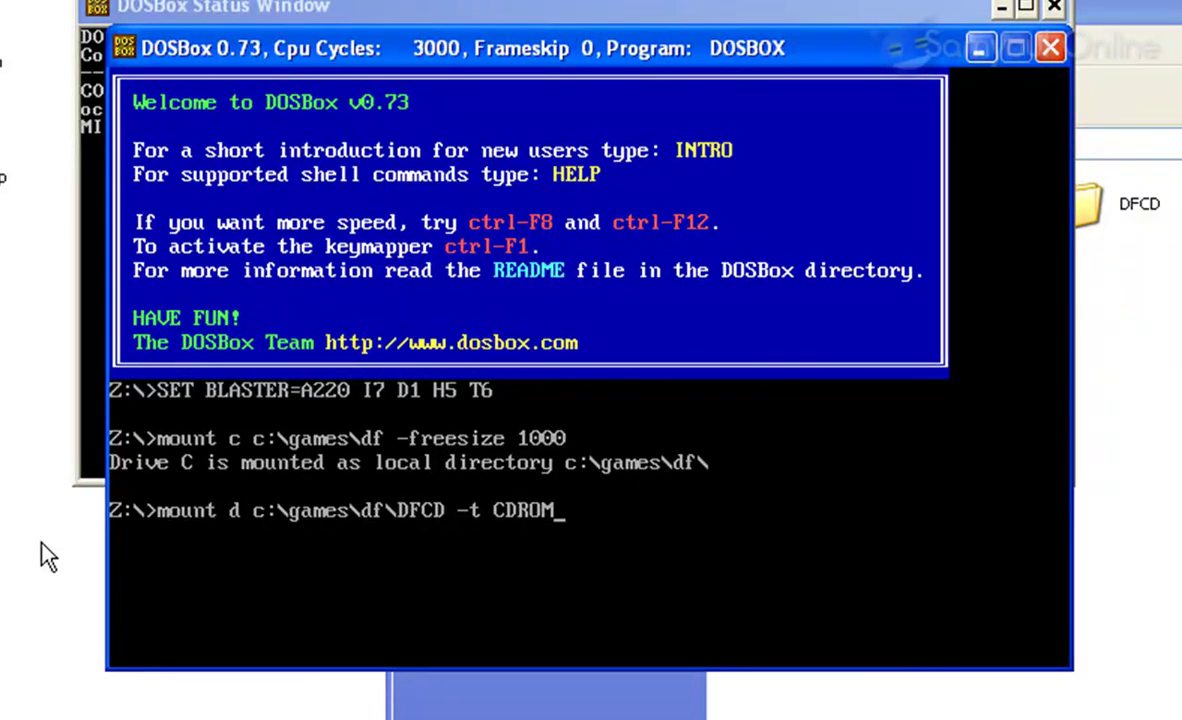
text( -lab)
text(el)
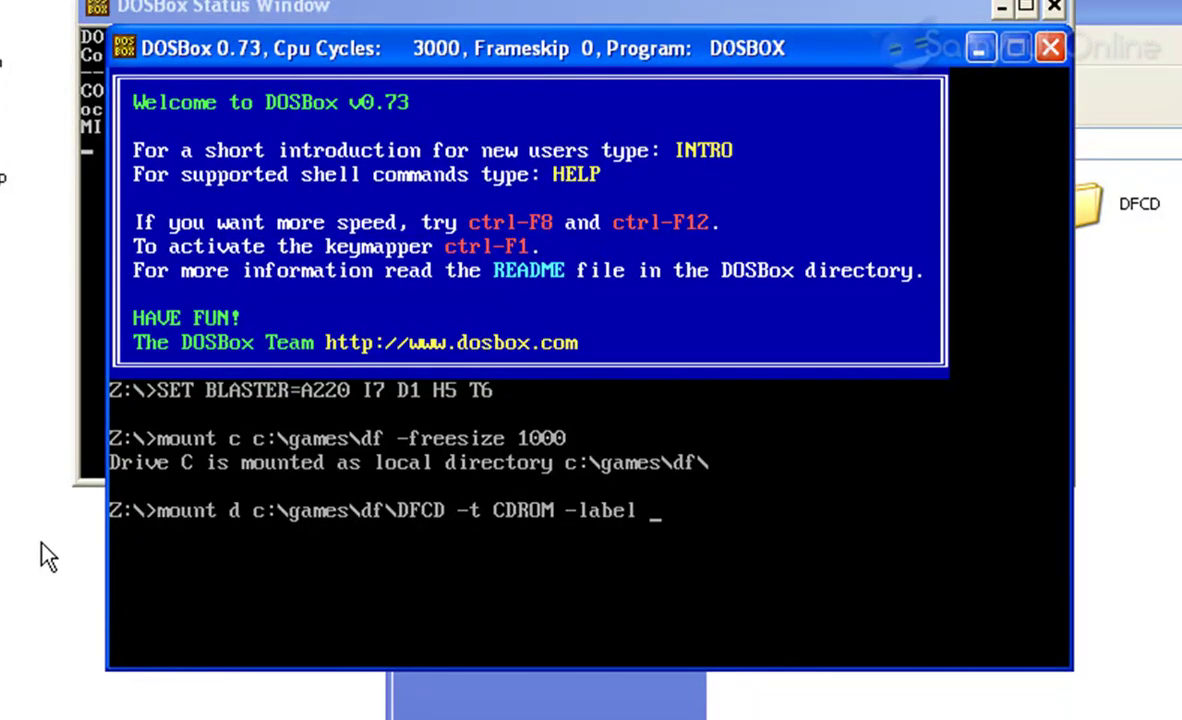
text( Dagger)
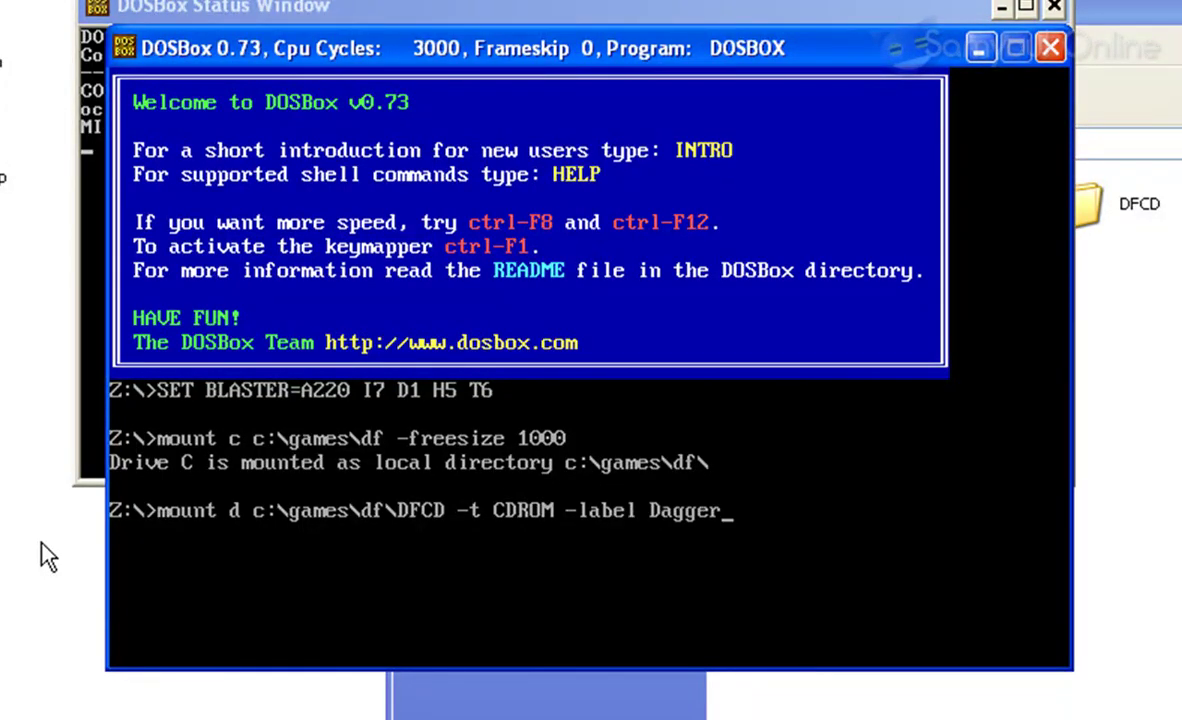
text(fall)
key(Return)
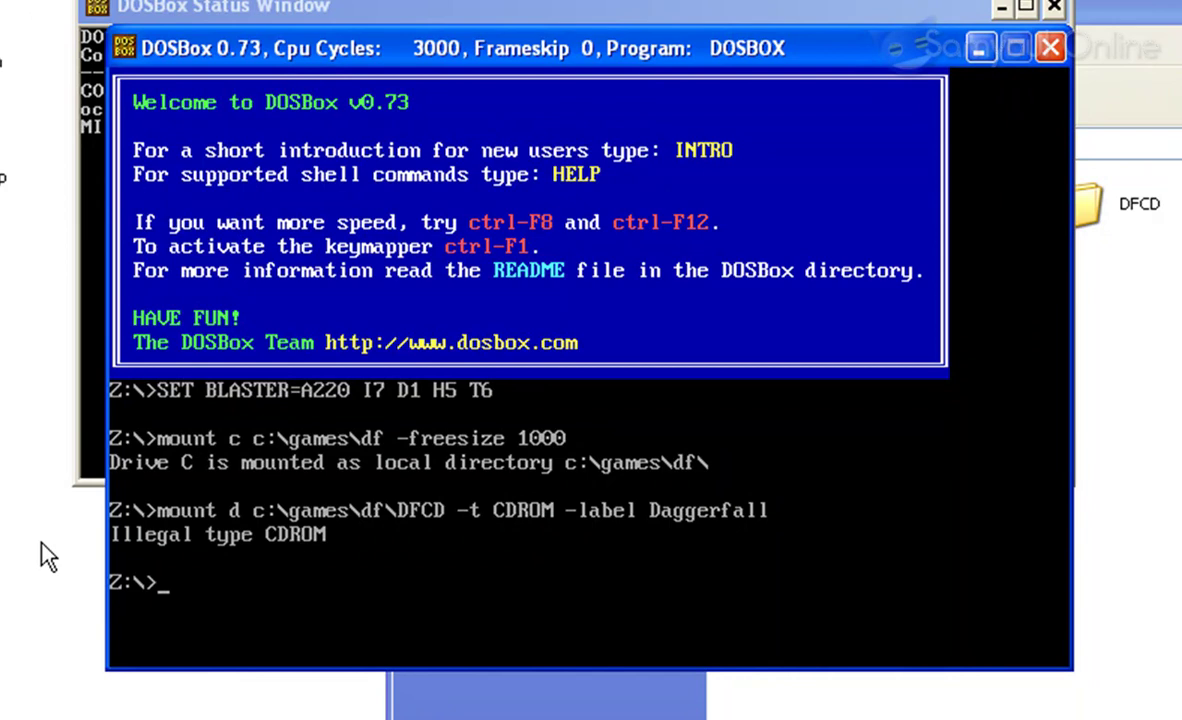
Rerun 'mount d c:\games\df\DFCD -t cdrom -label Daggerfall' in lowercase, fixing typos along the way
text(mount )
text(d c:)
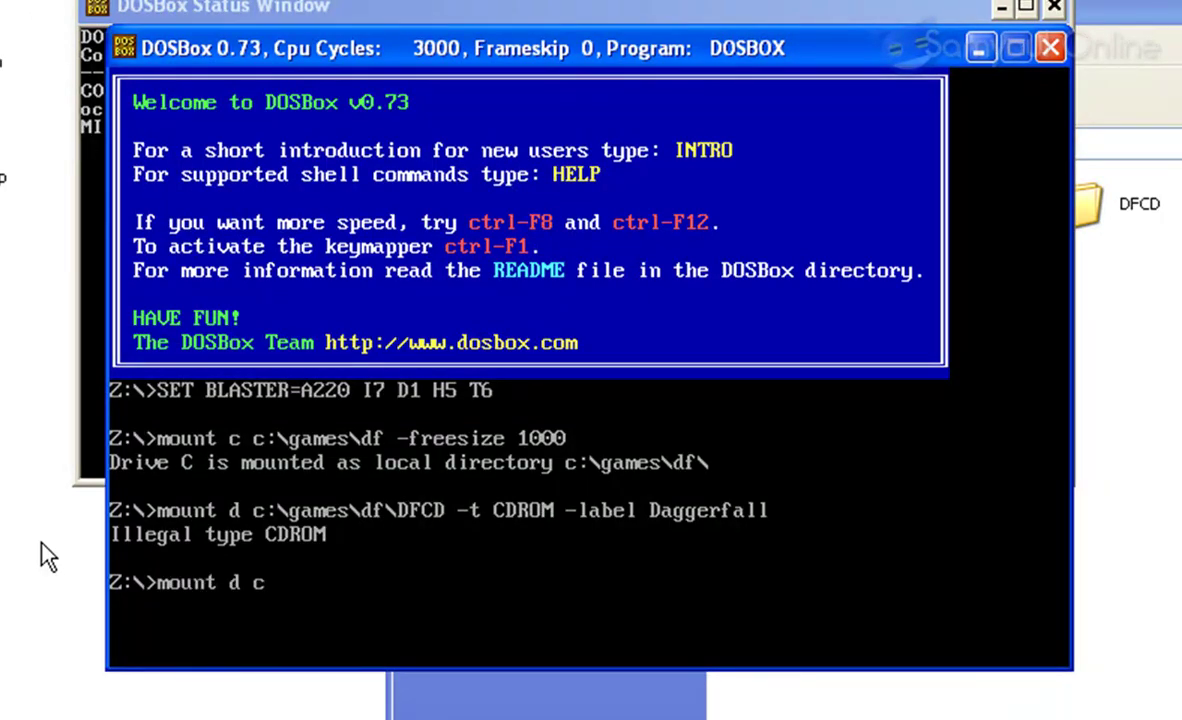
text(\)
text(games)
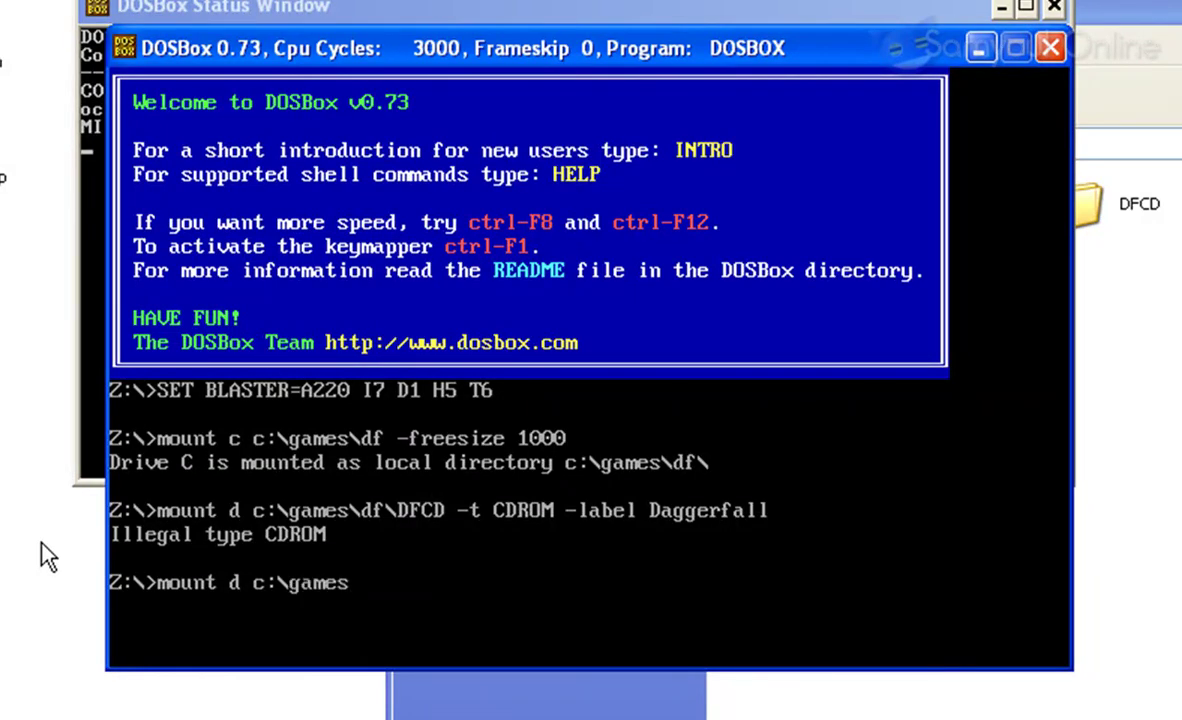
text(d)
key(BackSpace)
text(\df)
text(\DFCD -)
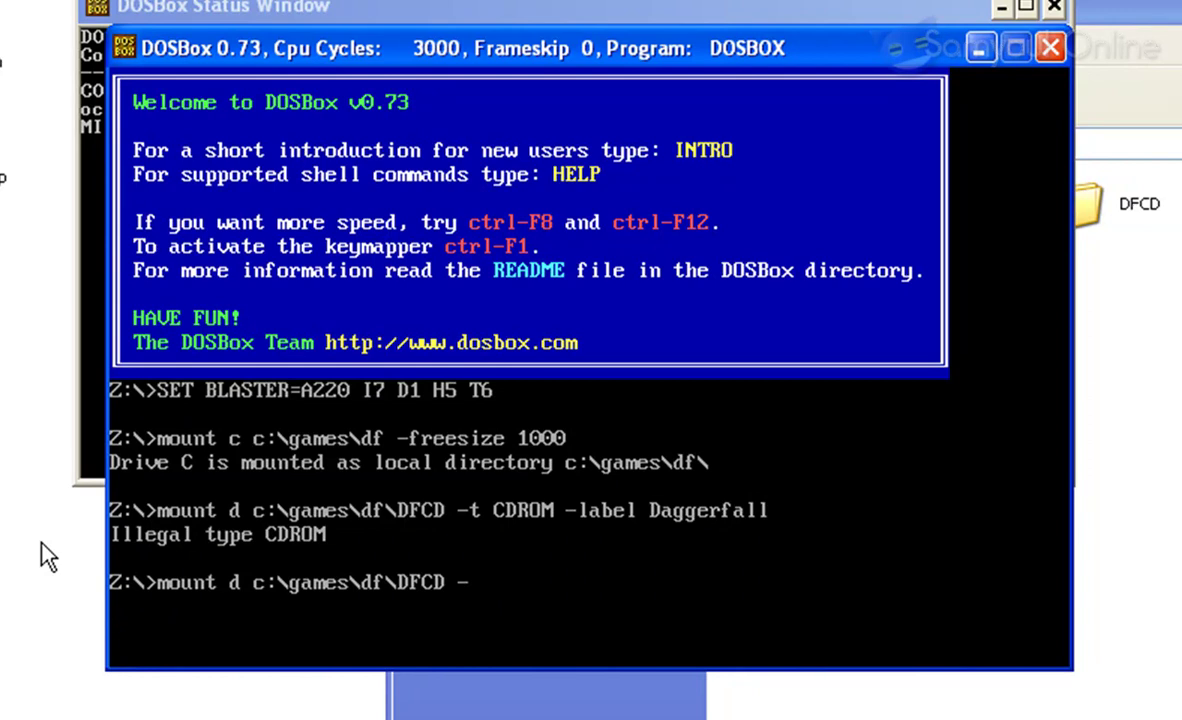
text(t )
text(cdrom)
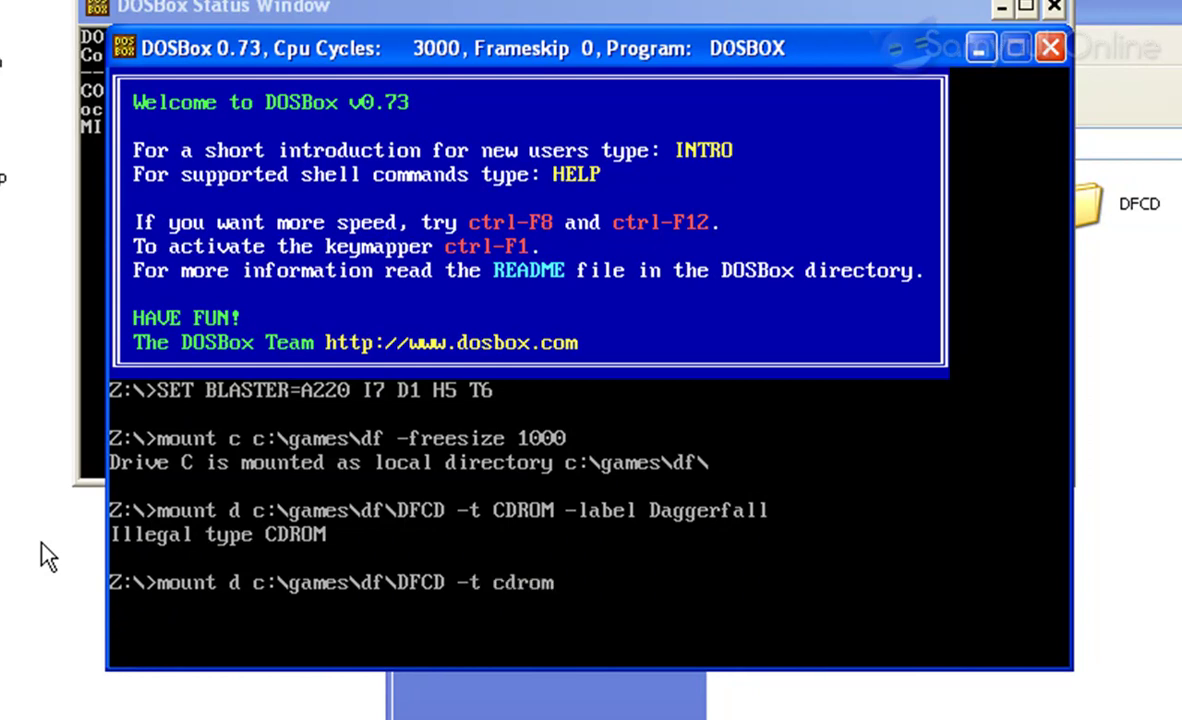
text( -label)
key(BackSpace)
text(el Dagg)
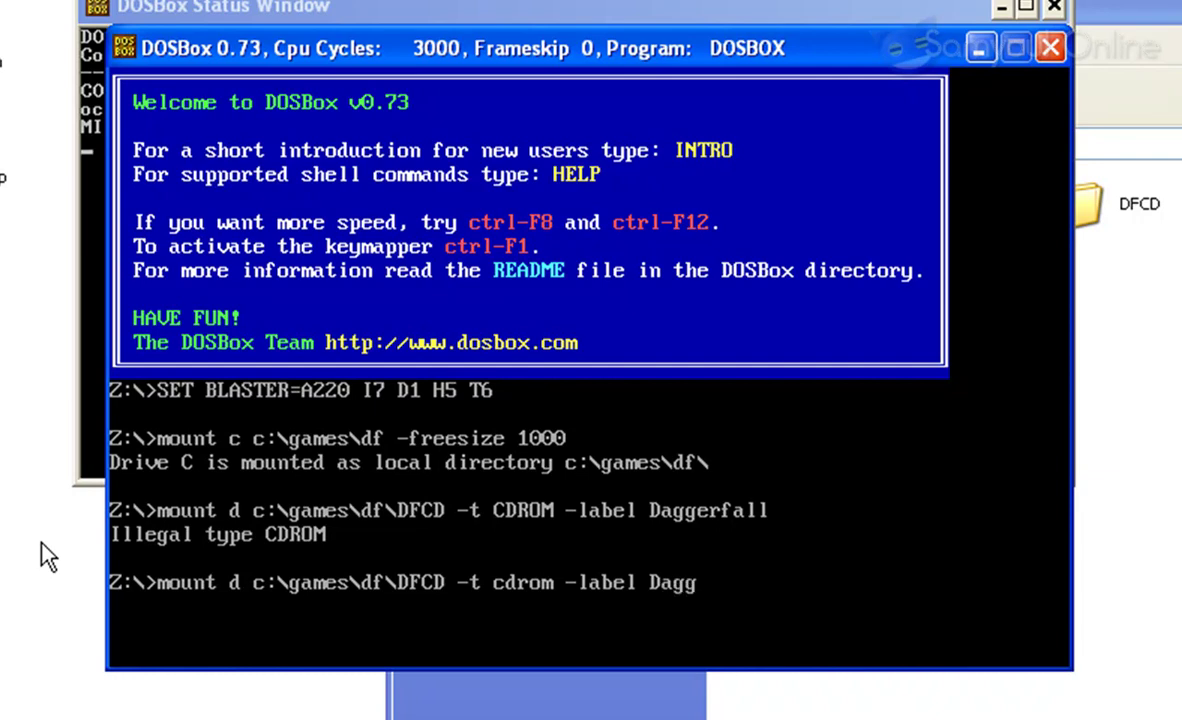
text(erga)
key(BackSpace)
key(BackSpace)
text(fa)
text(ll)
key(Return)
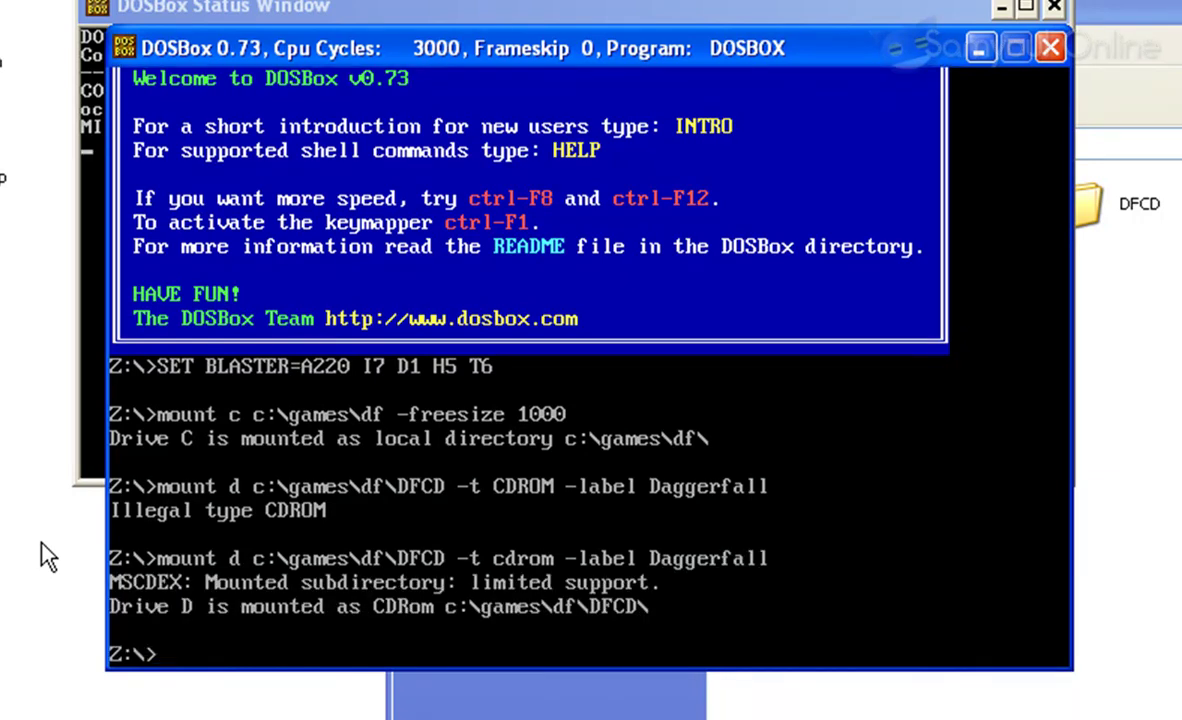
Switch to drive D: and run INSTALL to reach the Daggerfall licence agreement
text(d:)
key(Return)
text(In)
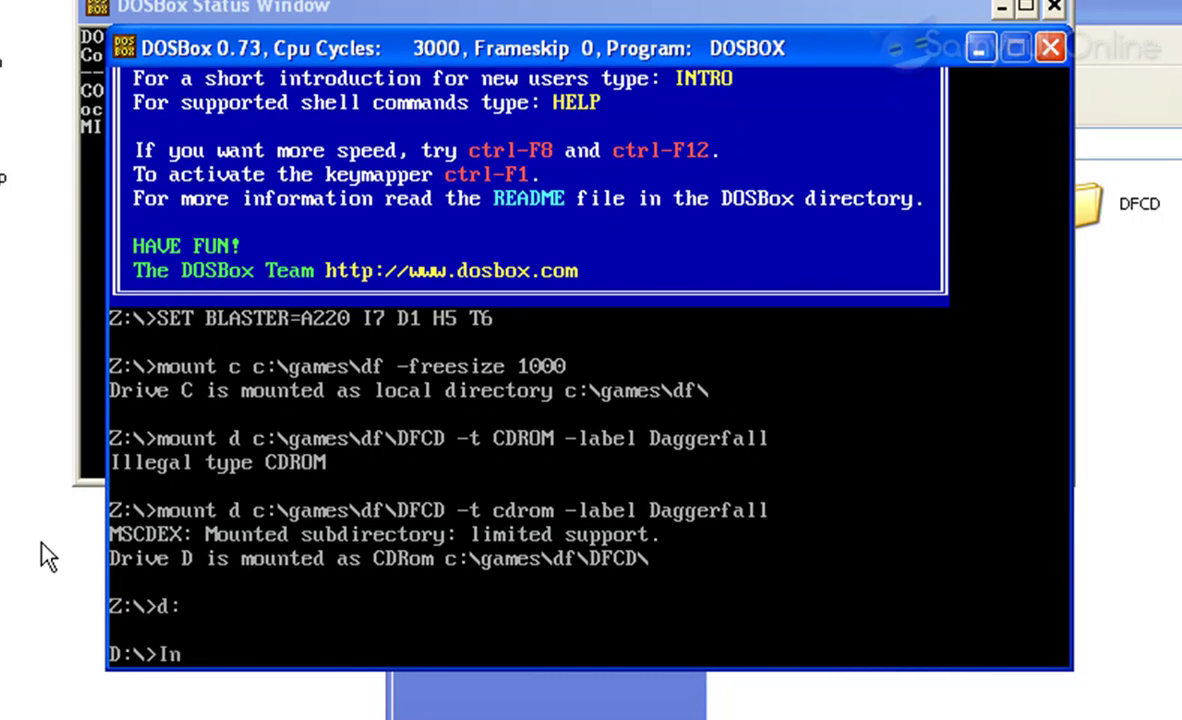
key(BackSpace)
text(NSTALL)
key(Return)
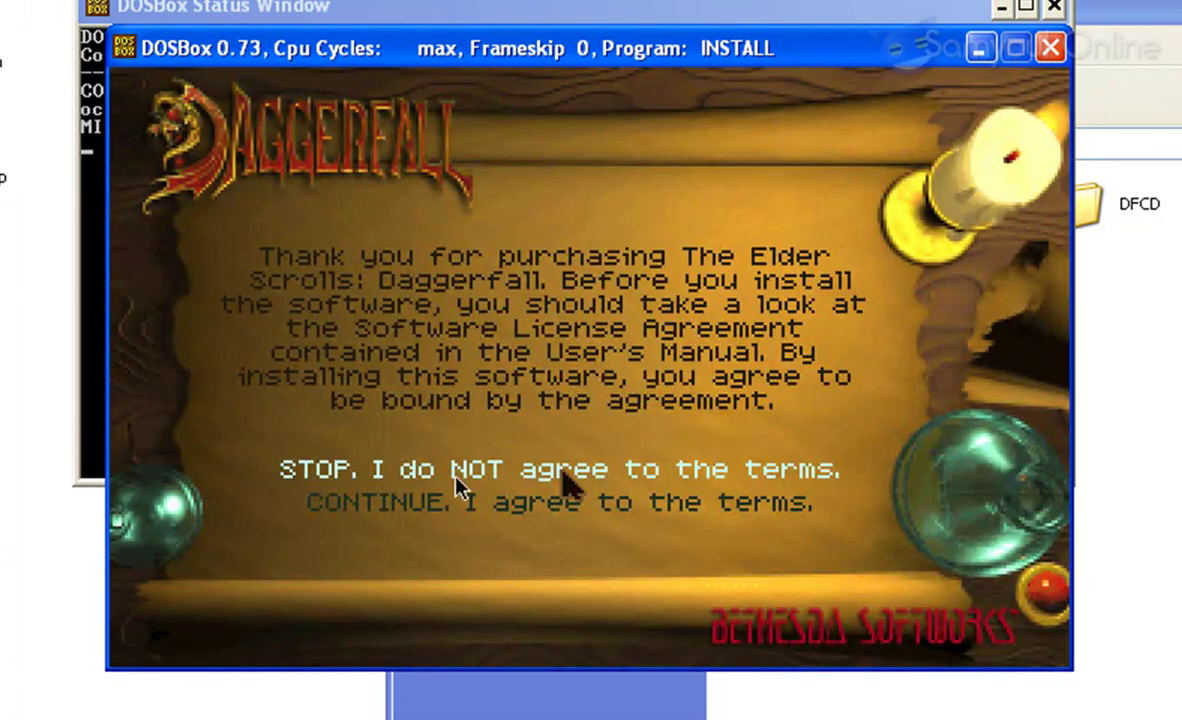
Accept the licence and install the game to c:\dagger with the Huge installation size
click(420, 439)
click(528, 520)
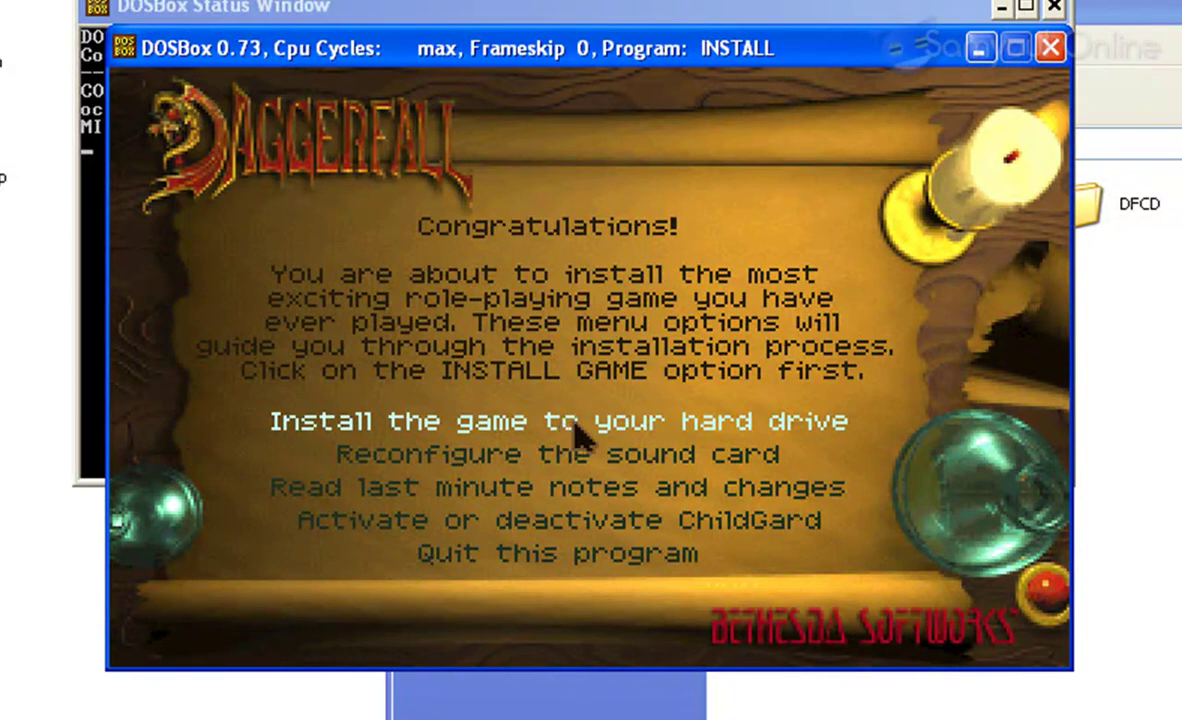
click(562, 424)
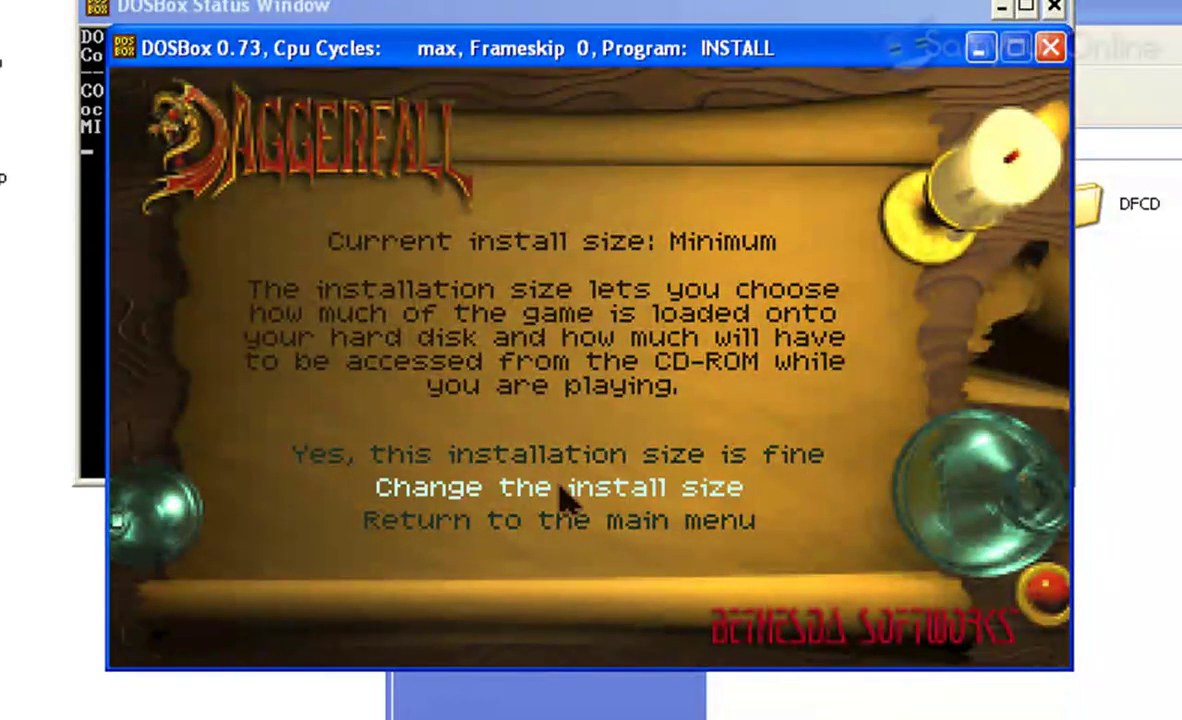
click(558, 490)
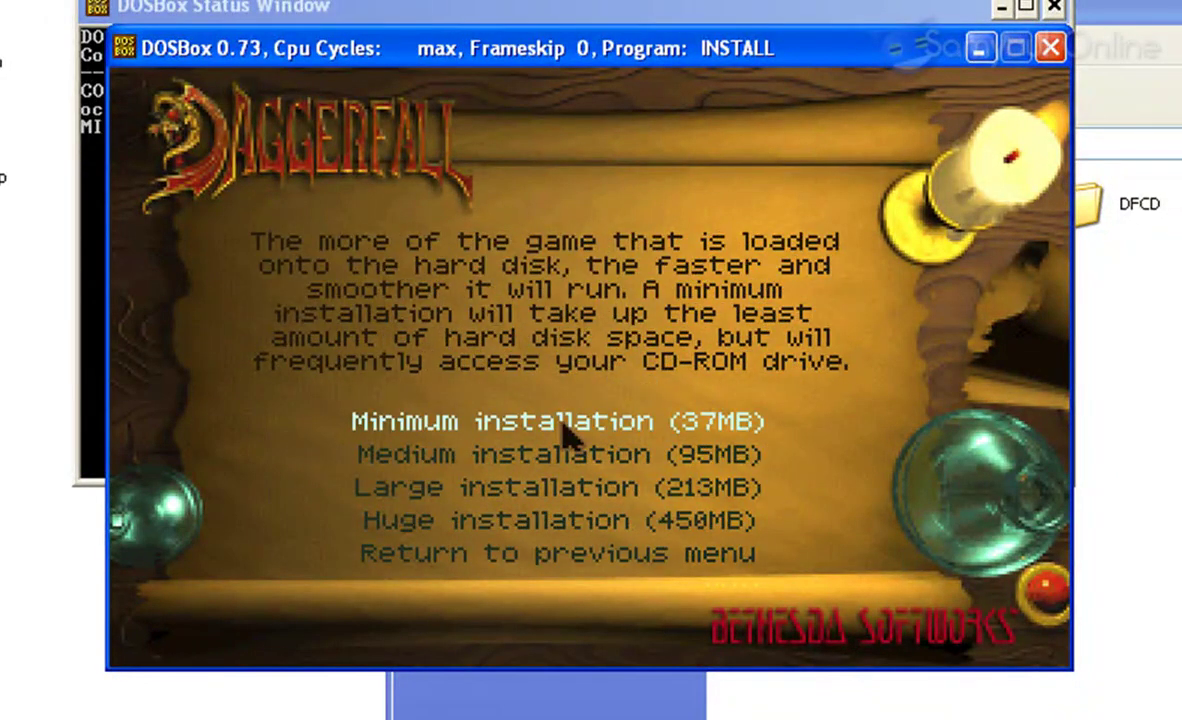
click(562, 520)
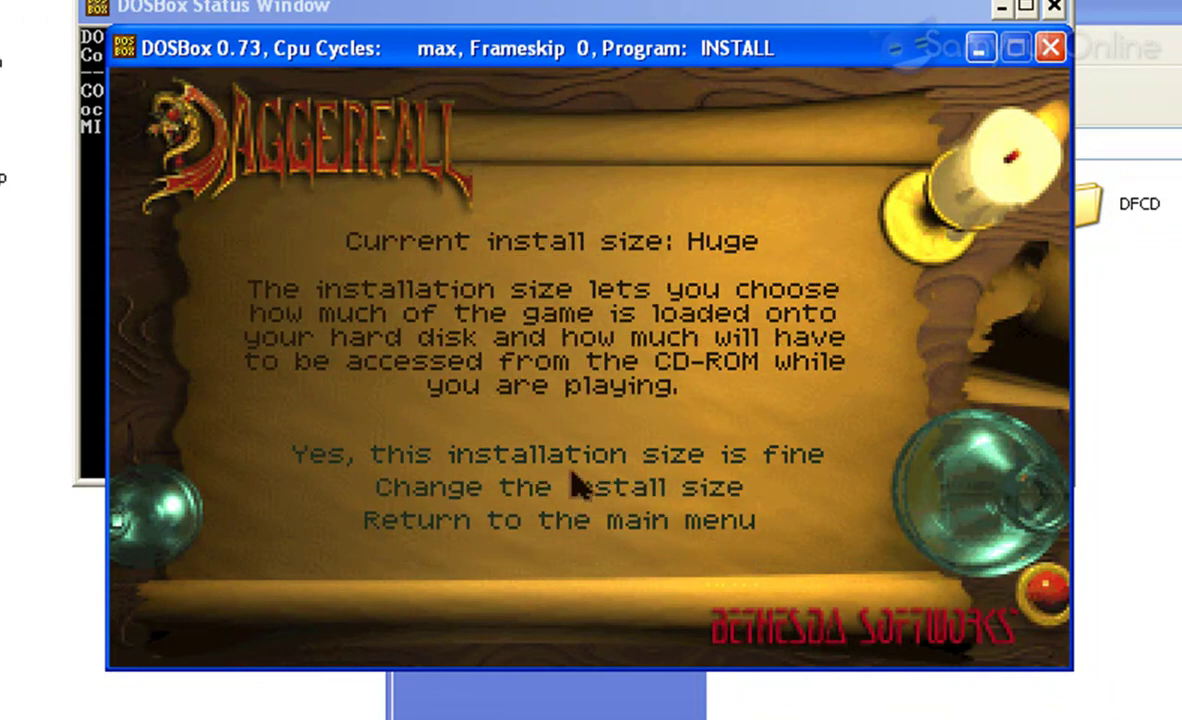
click(562, 458)
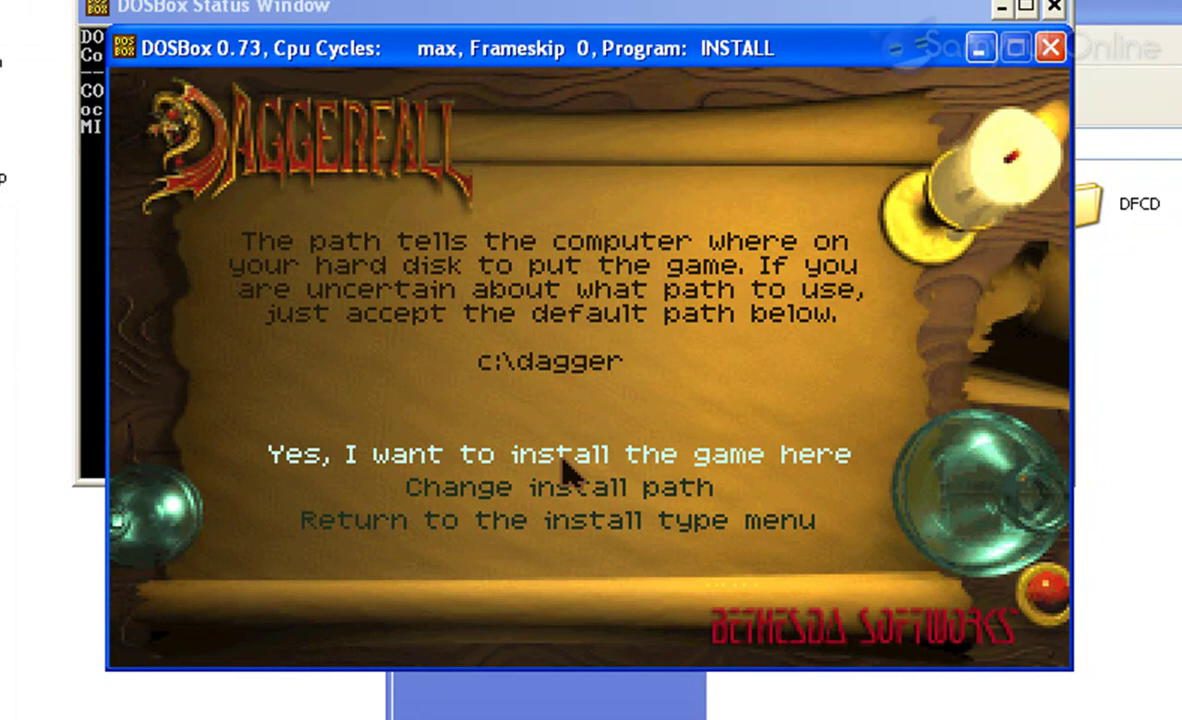
click(563, 461)
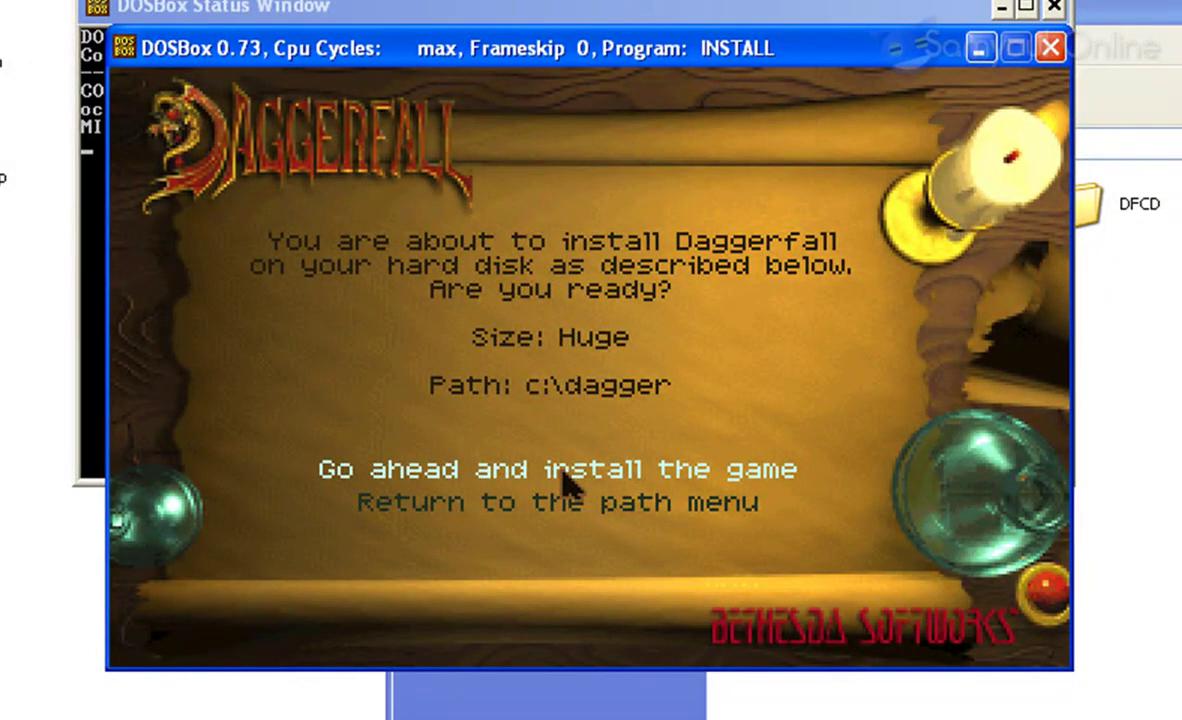
click(564, 474)
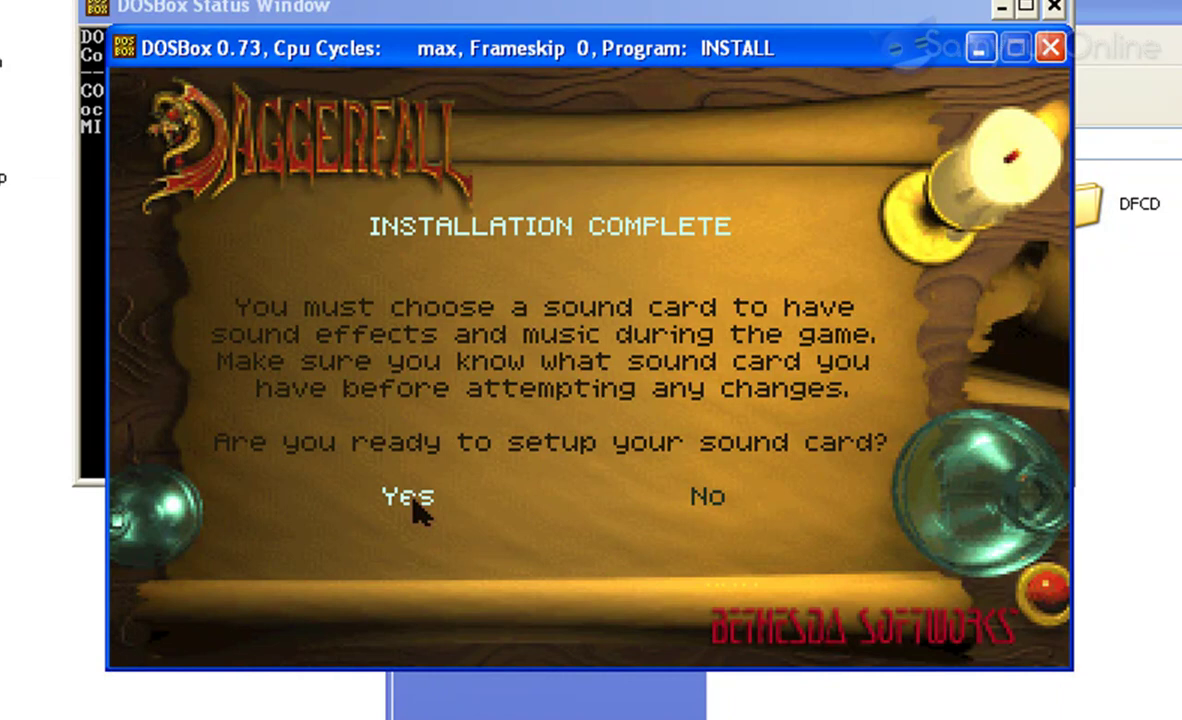
Auto-detect and test the digital sound device, accepting Sound Blaster 16/AWE32
click(412, 500)
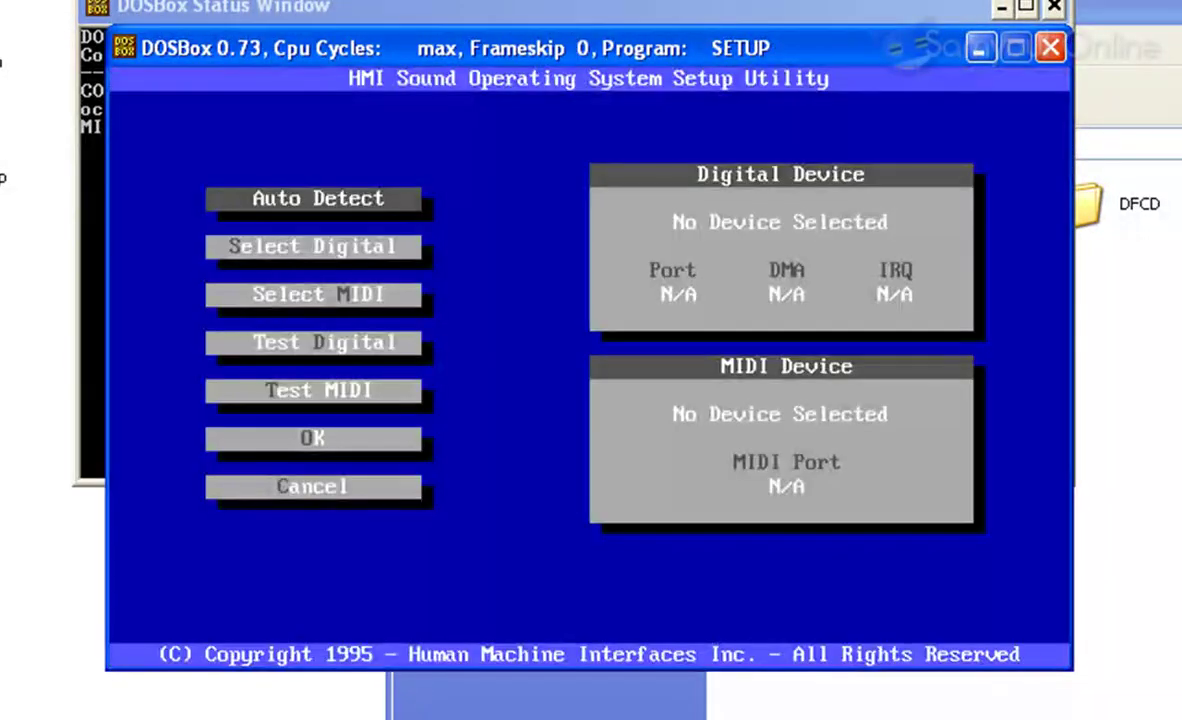
key(Return)
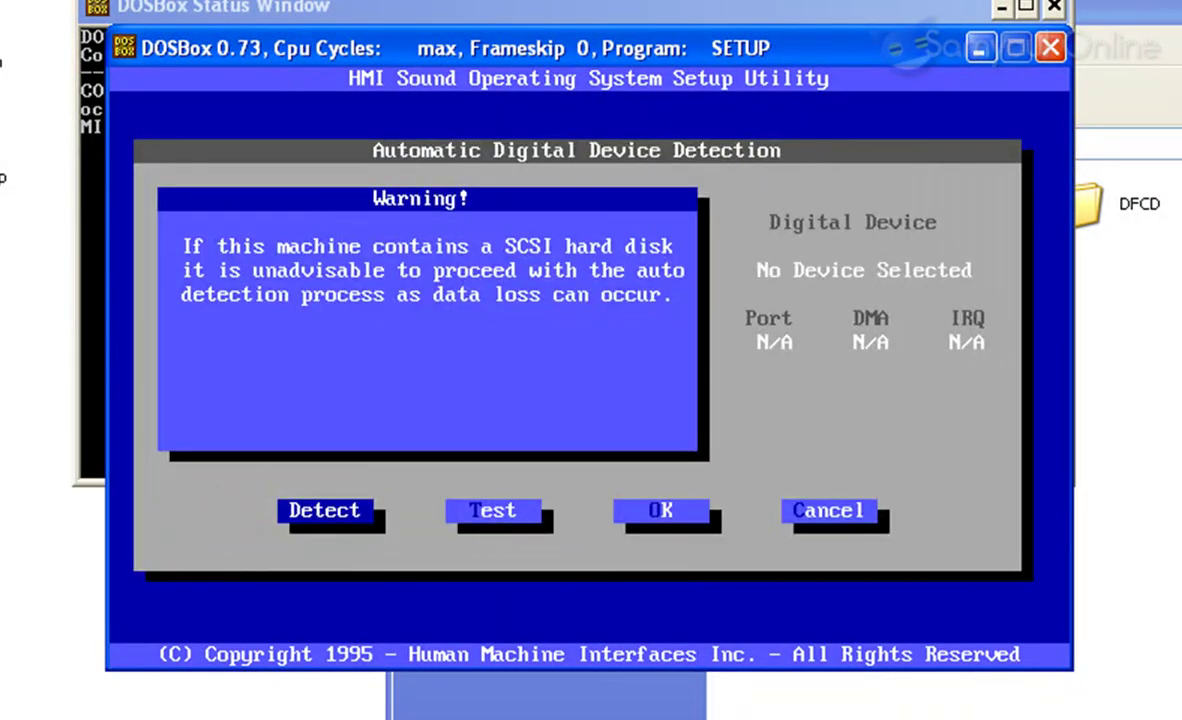
key(Return)
key(Return)
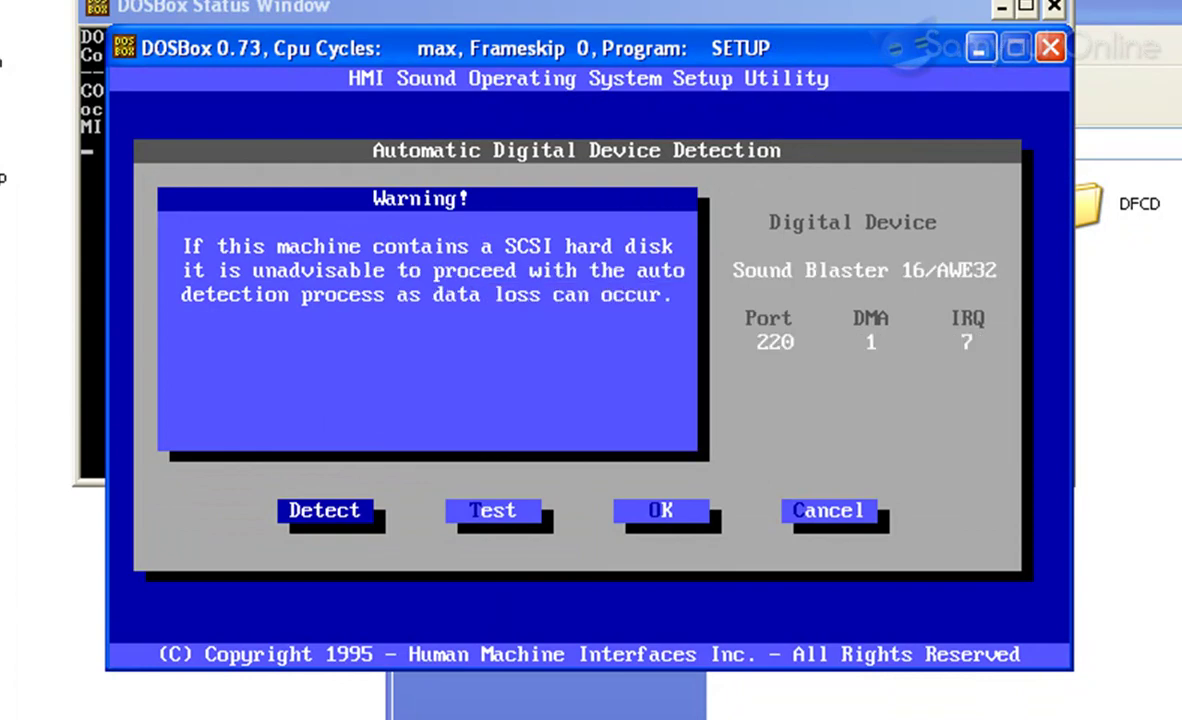
key(Right)
key(Return)
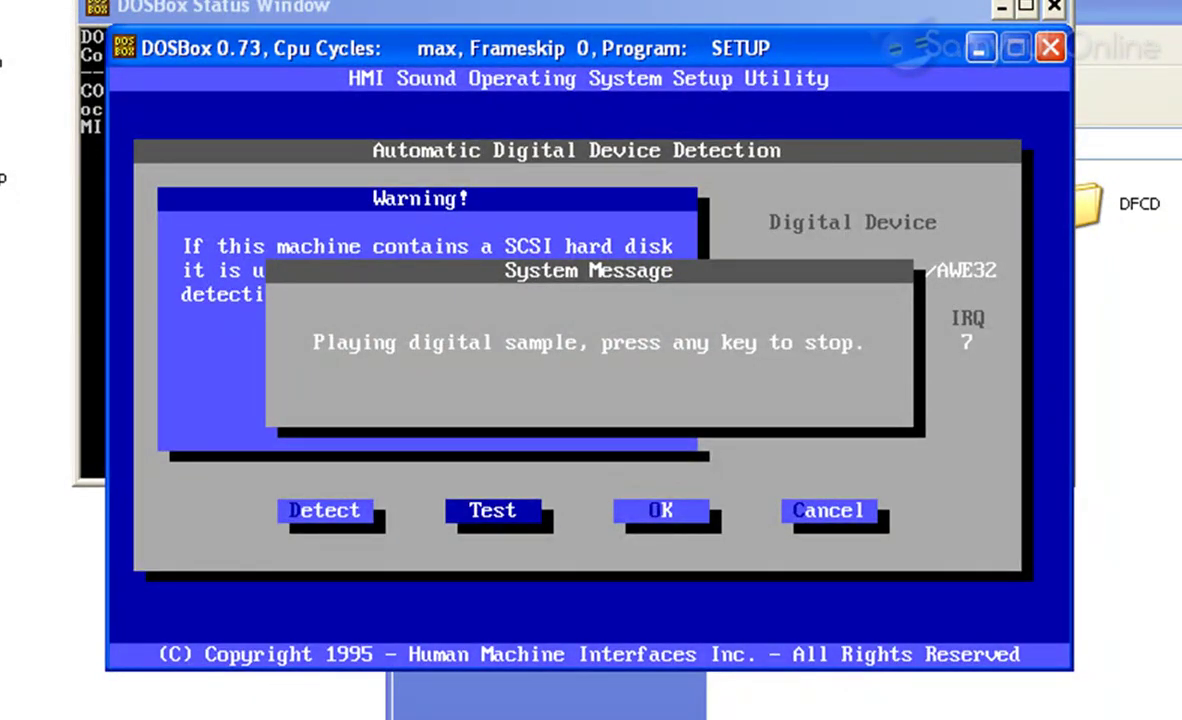
key(Right)
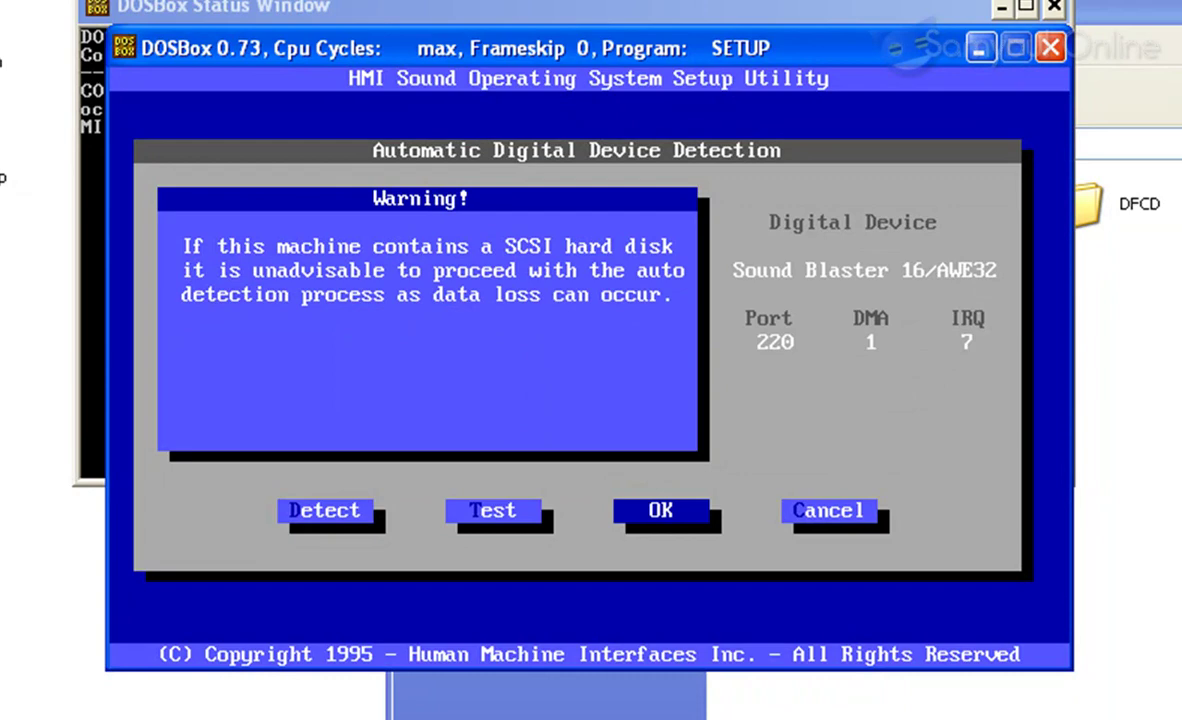
key(Return)
Choose Sound Blaster 16 as the MIDI device on port 388 and test it
key(Down)
key(Down)
key(Down)
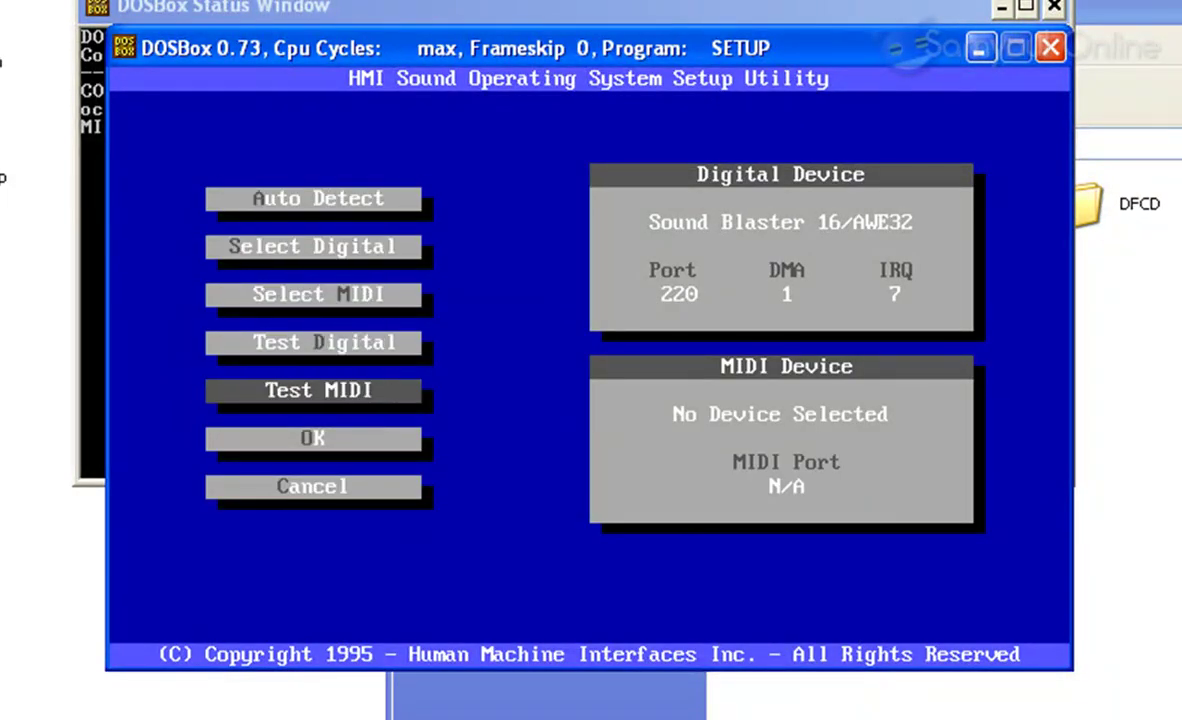
key(Up)
key(Up)
key(Return)
key(Down)
key(Down)
key(Down)
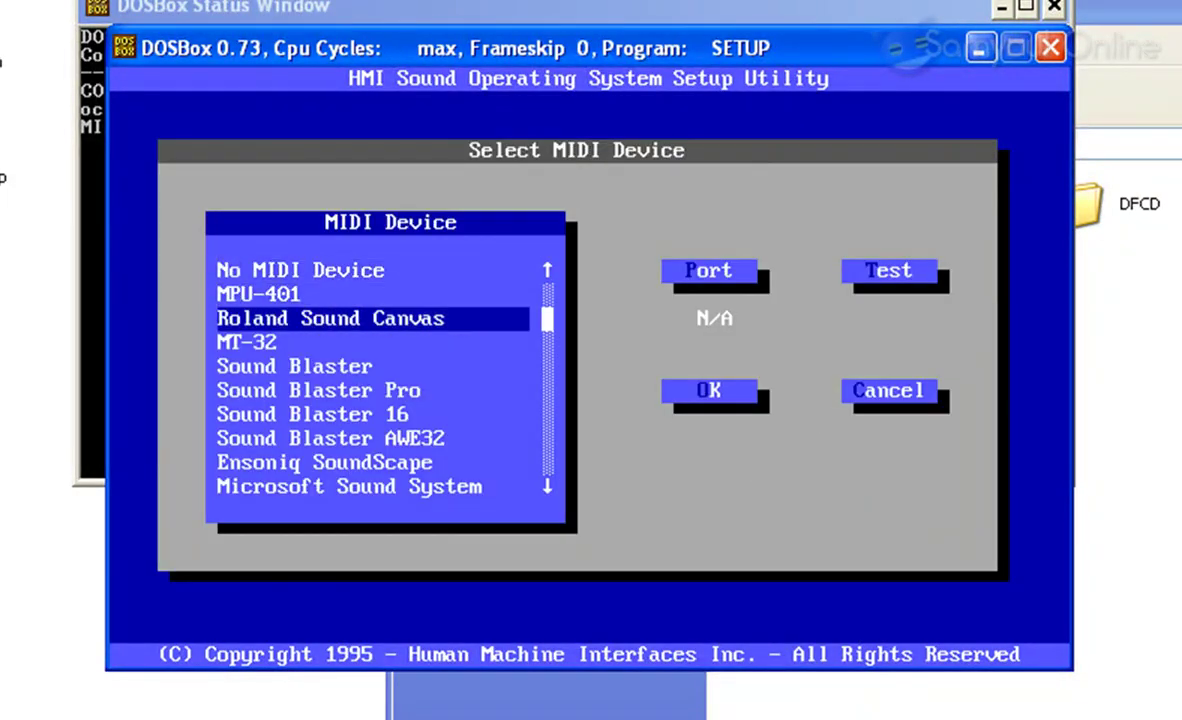
key(Tab)
key(Tab)
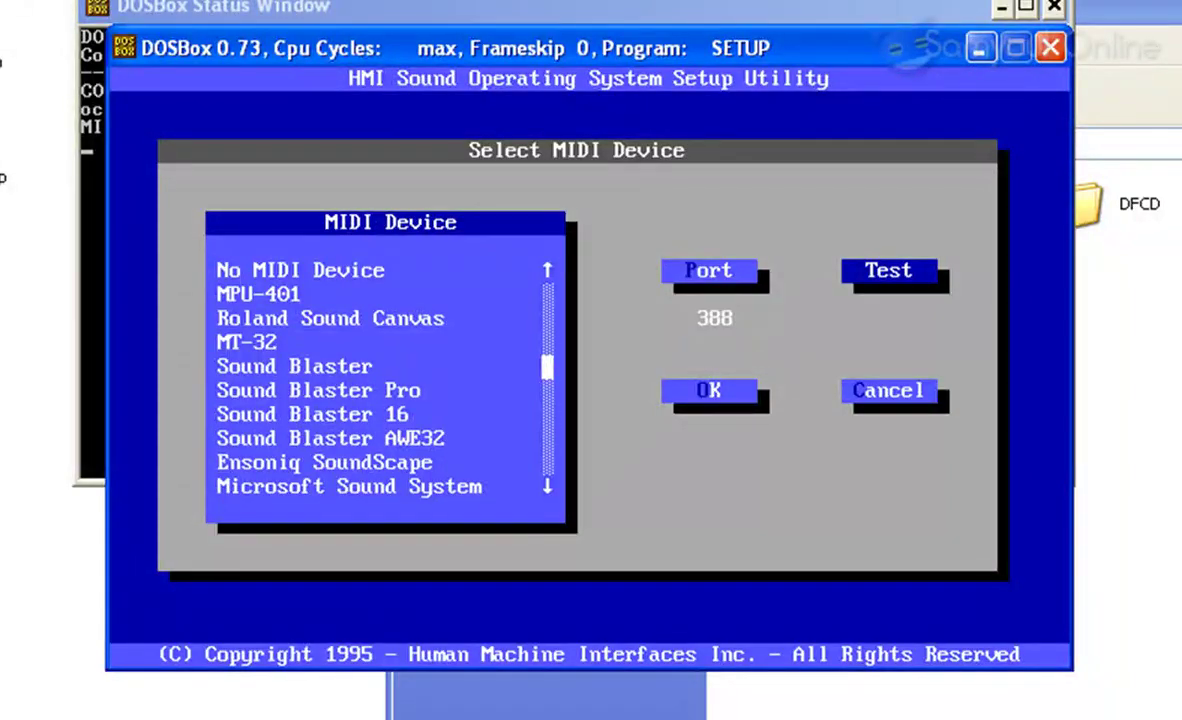
key(Return)
key(Escape)
key(Return)
Save the sound configuration and exit the installer to the C:\DAGGER prompt
key(Down)
key(Down)
key(Down)
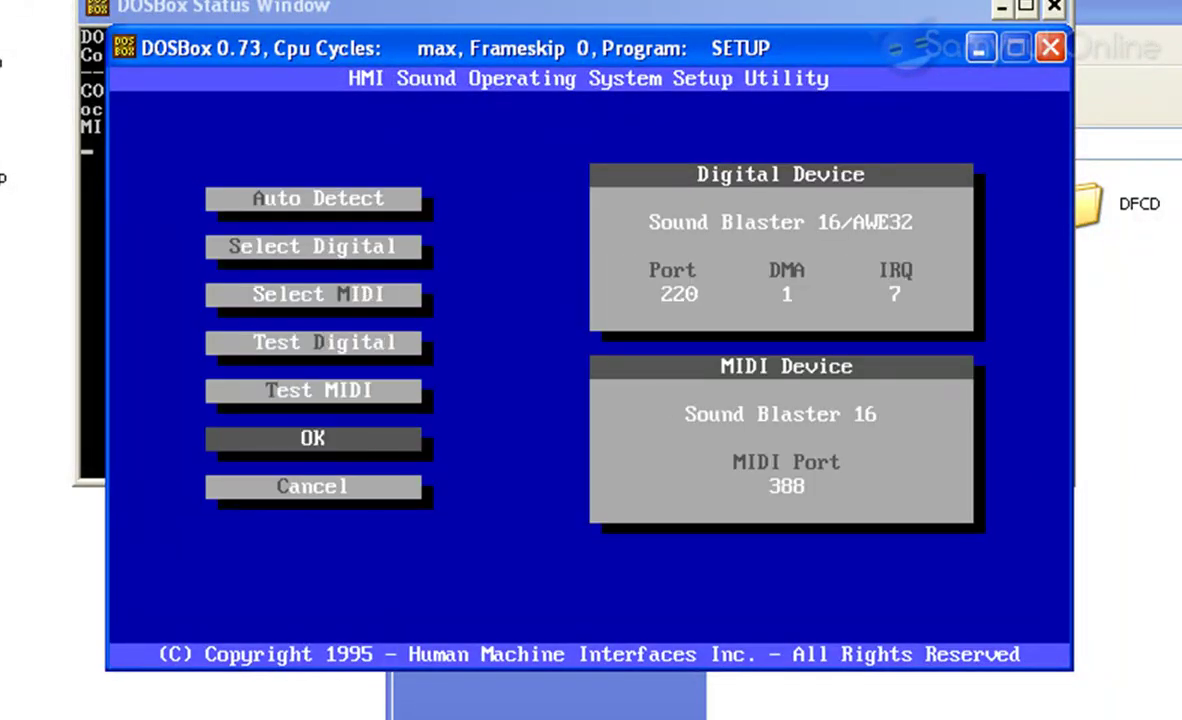
key(Return)
key(Return)
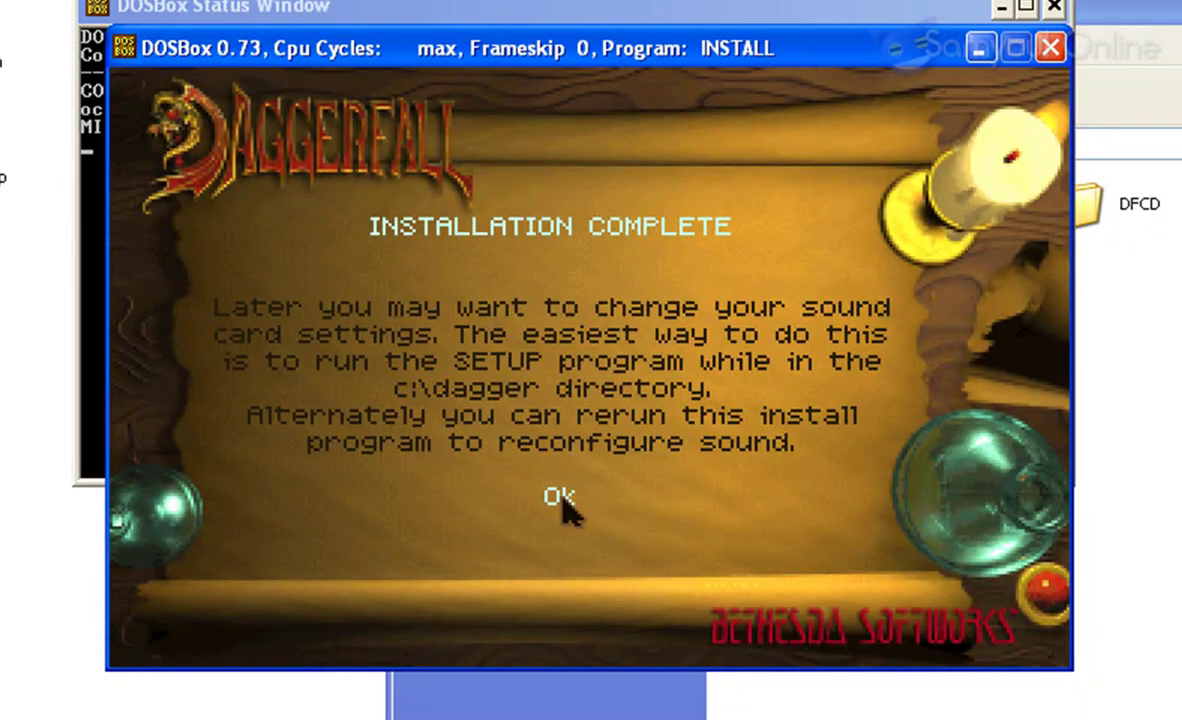
click(562, 499)
click(558, 508)
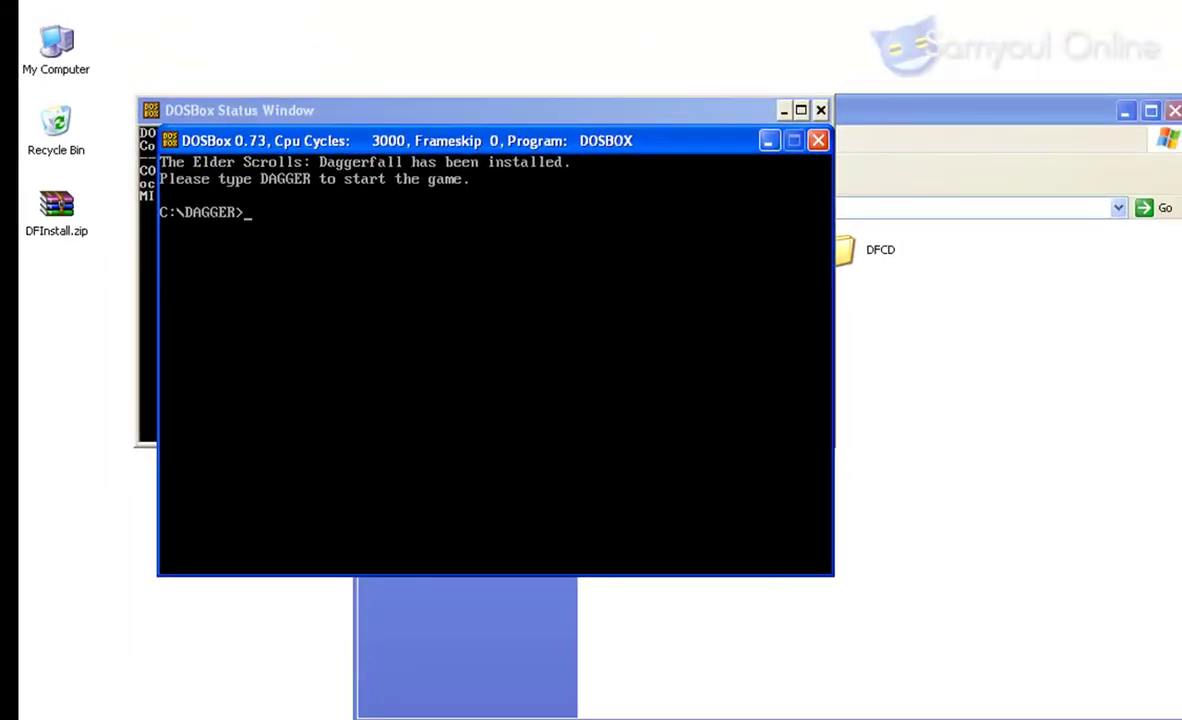
Open C:\games\df\DAGGER in Explorer, select the DAG213.EXE patch, and return to DOSBox
key(alt+Tab)
click(1018, 147)
click(637, 253)
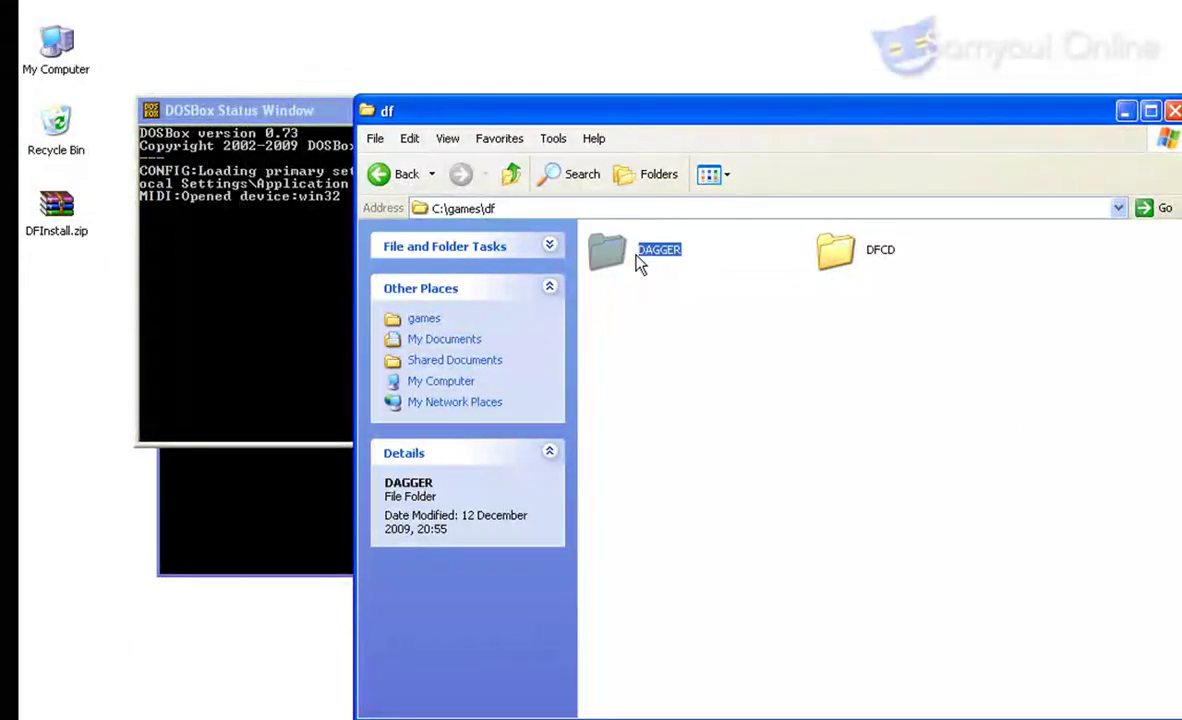
double_click(640, 262)
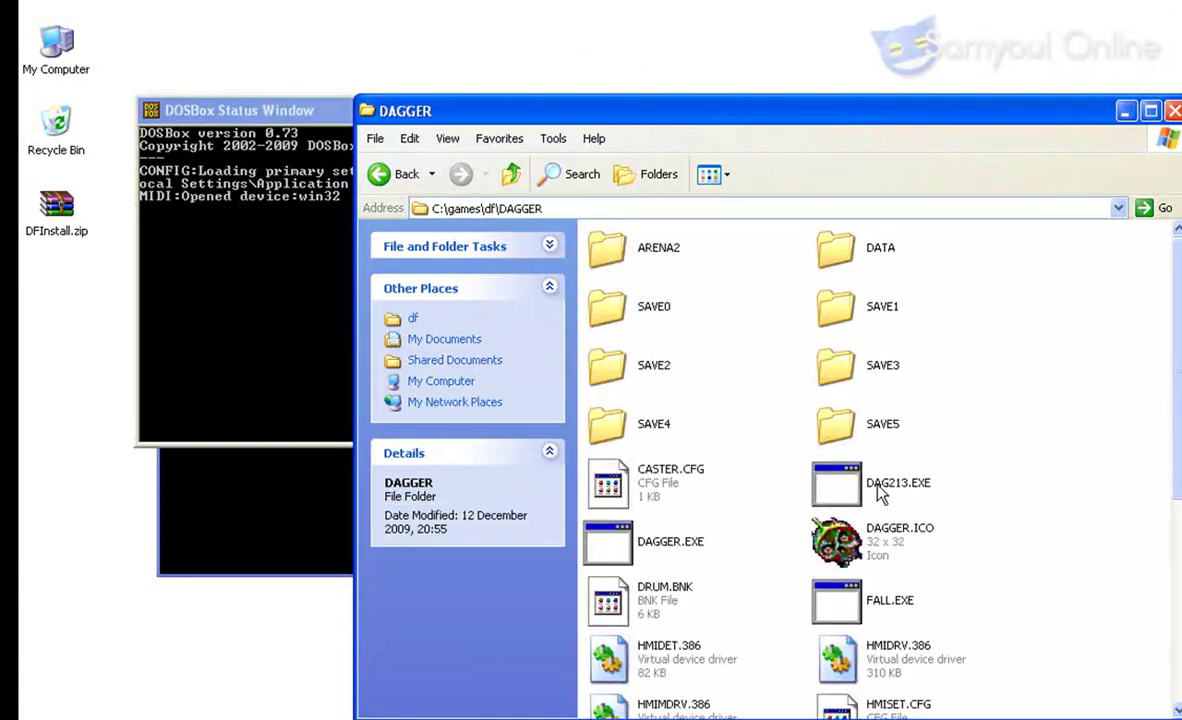
click(866, 499)
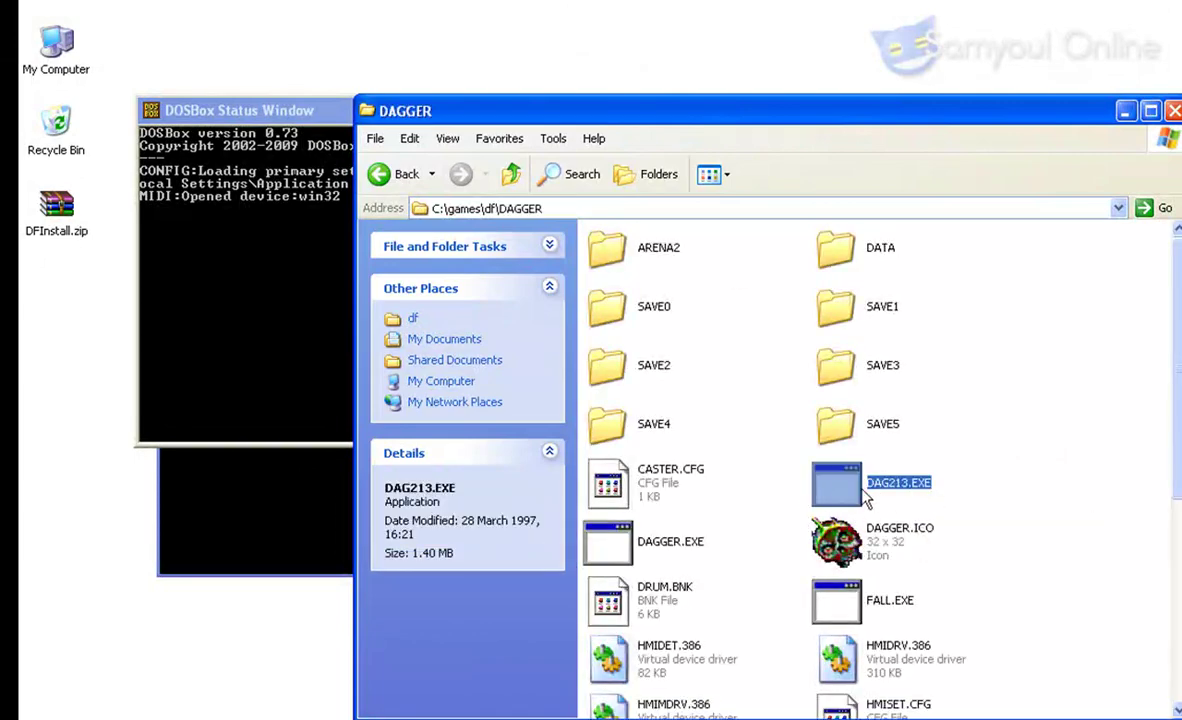
key(alt+Tab)
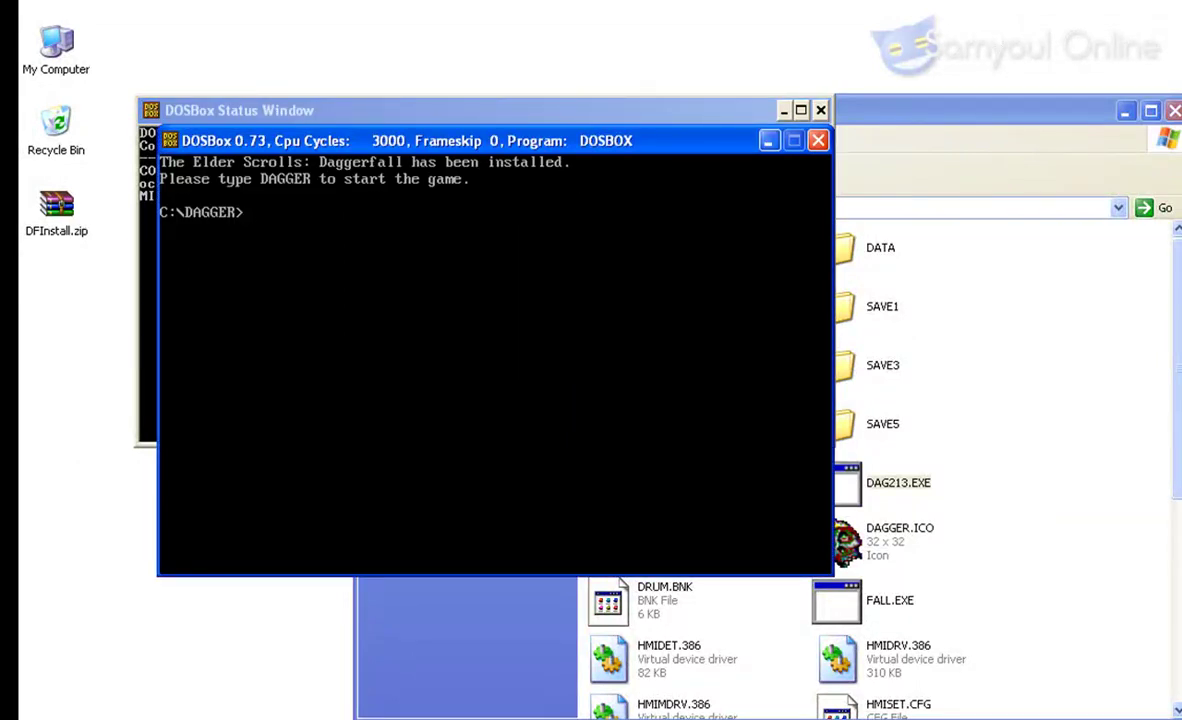
Run DAG213.exe and answer yes to the update and the FIXMAPS map fix
text(DAG213.)
text(exe)
key(Return)
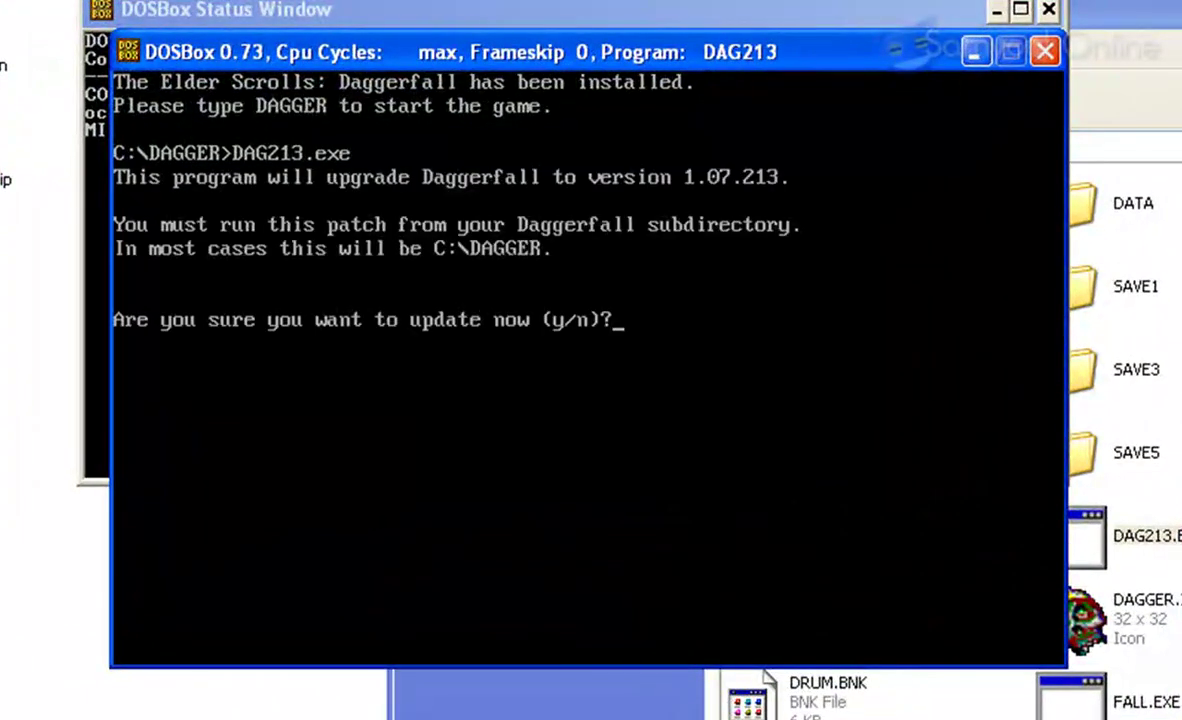
text(y)
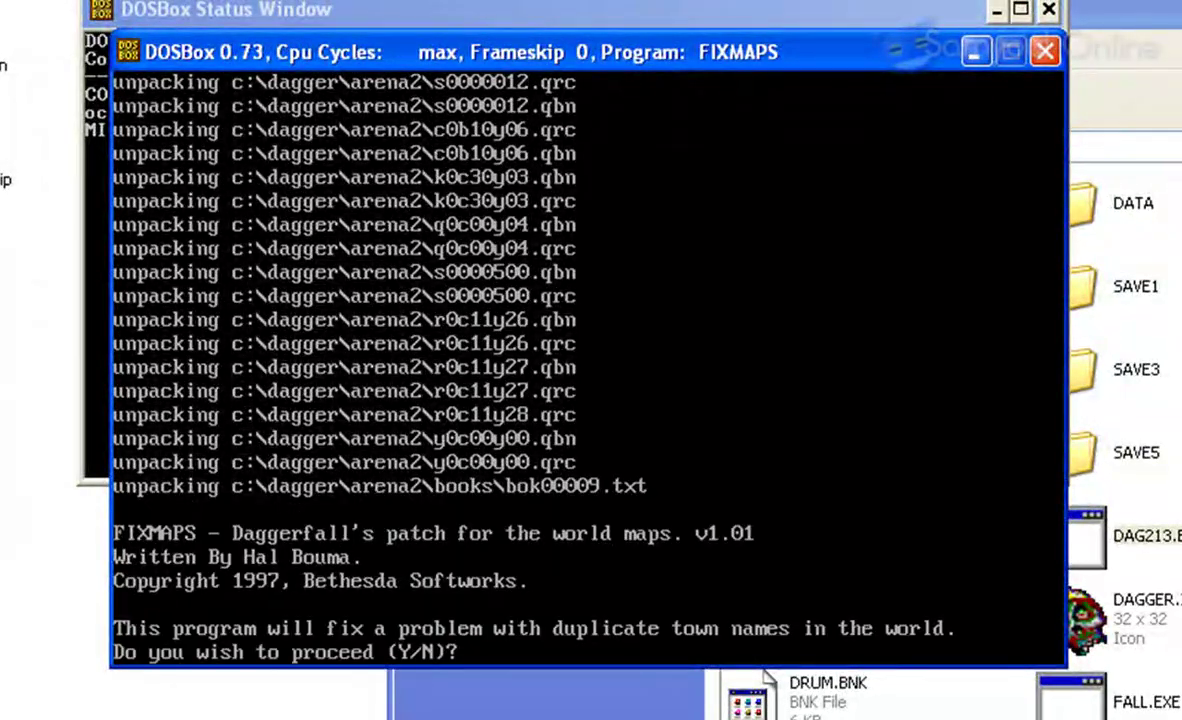
text(Y)
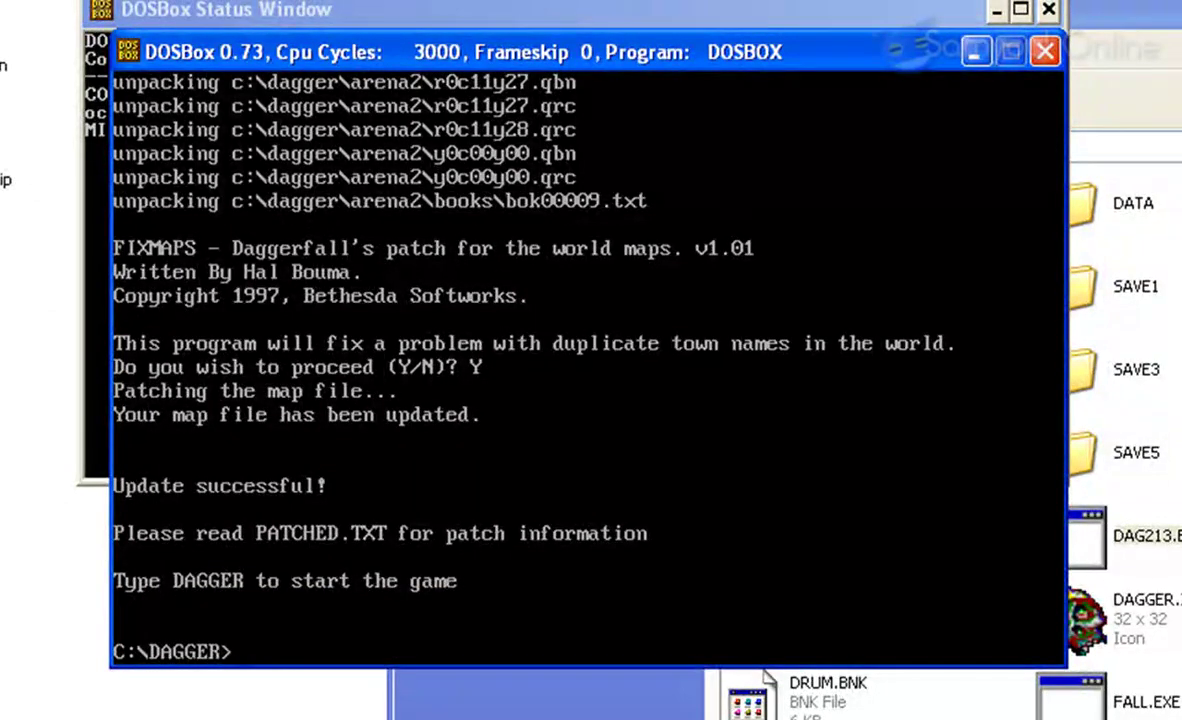
text(DAGGER)
Start the game with the DAGGER command from C:\DAGGER to show the Daggerfall start-up banner
key(Return)
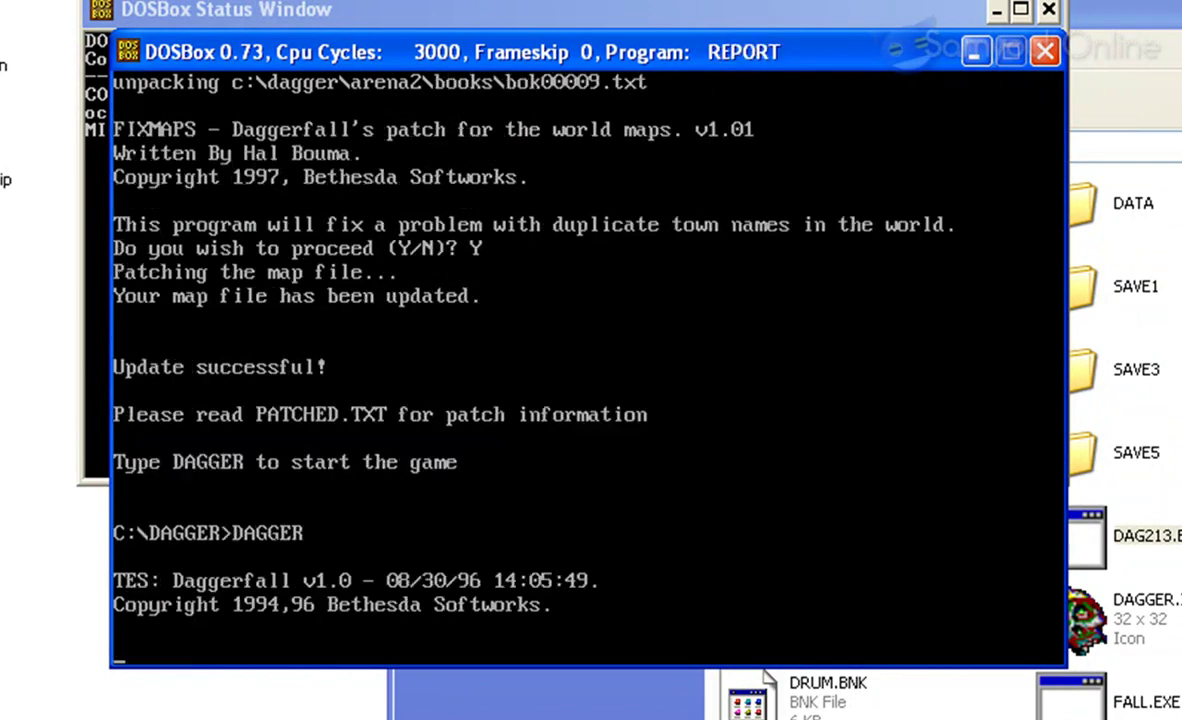